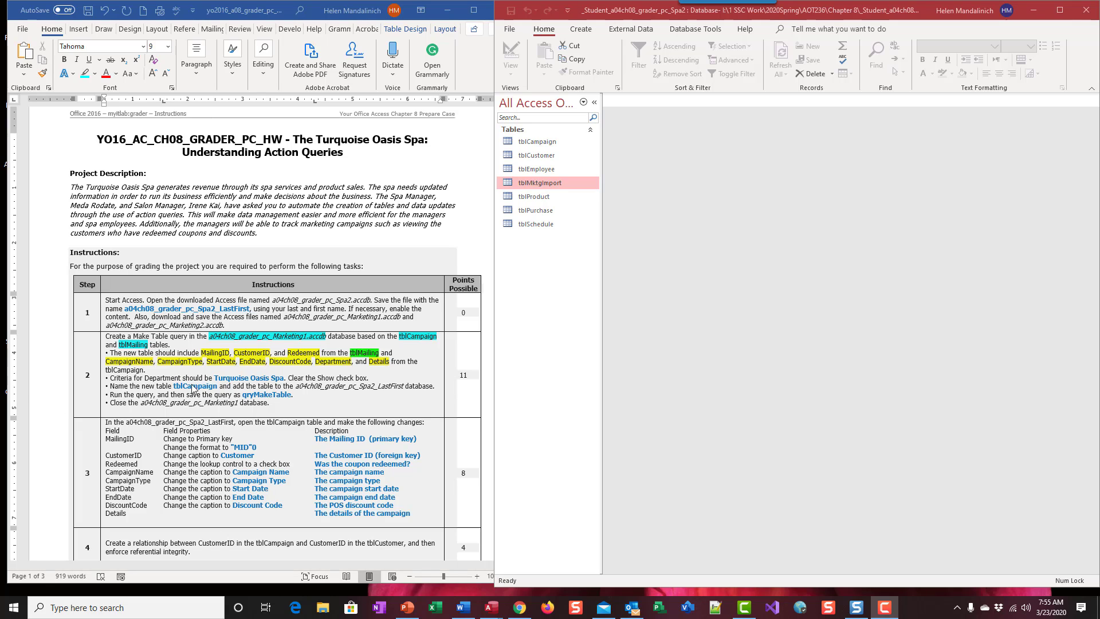
Step: Open the tblCampaign table in Design view and collapse the navigation pane
{"action": "scroll", "coordinate": [217, 393], "scroll_direction": "down", "scroll_amount": 3}
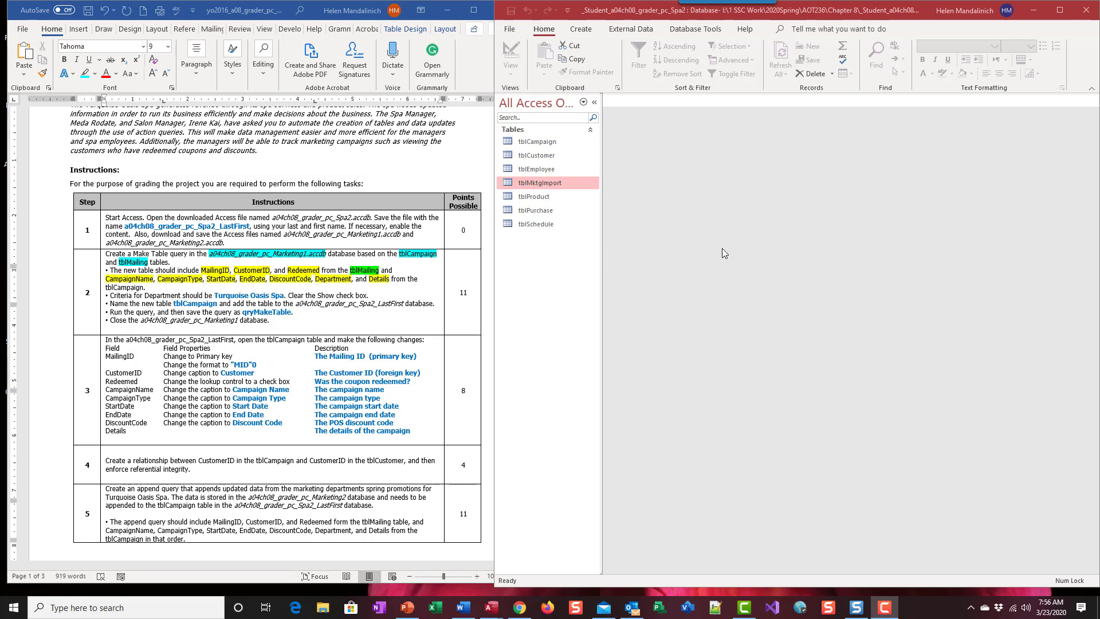
{"action": "double_click", "coordinate": [535, 142]}
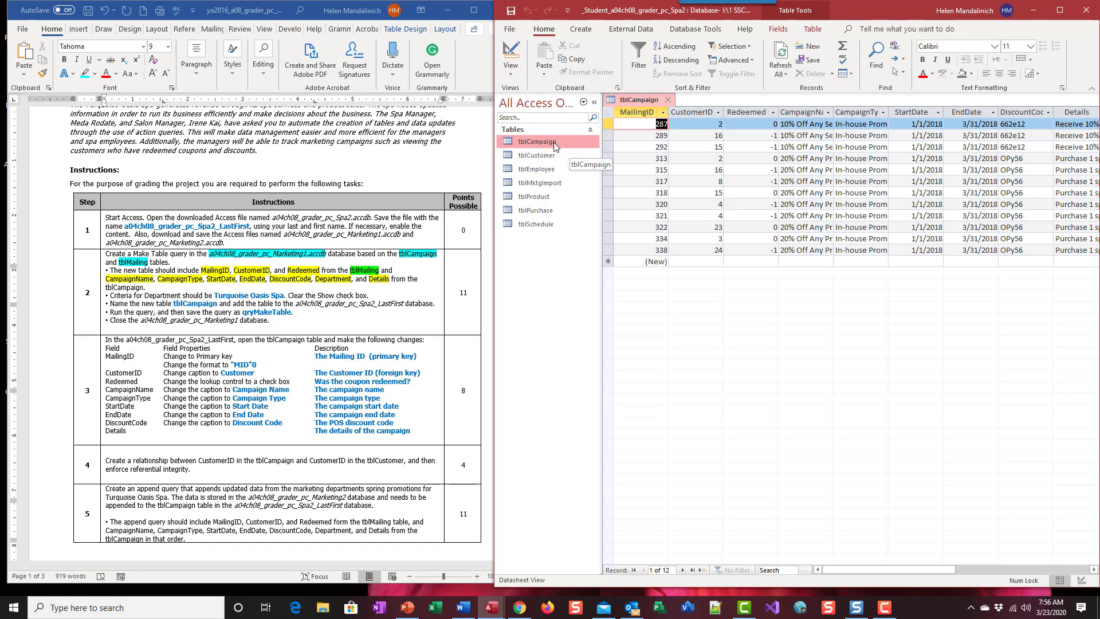
{"action": "left_click", "coordinate": [512, 55]}
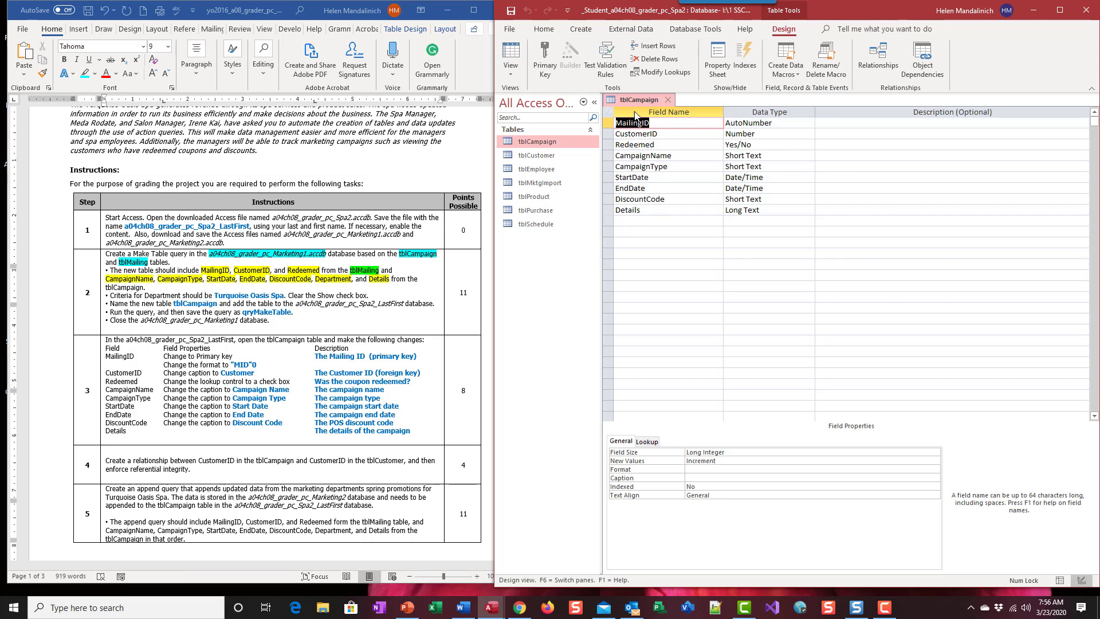
{"action": "left_click", "coordinate": [595, 103]}
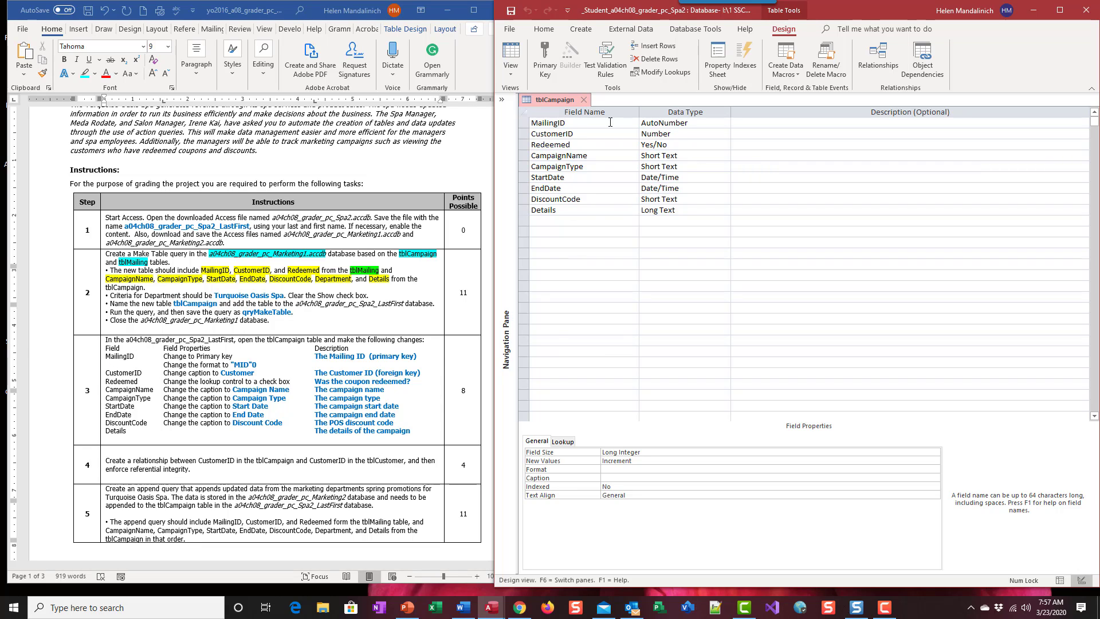
Step: Make MailingID the primary key and describe the field as "The Mailing ID (primary key)"
{"action": "left_click", "coordinate": [165, 358]}
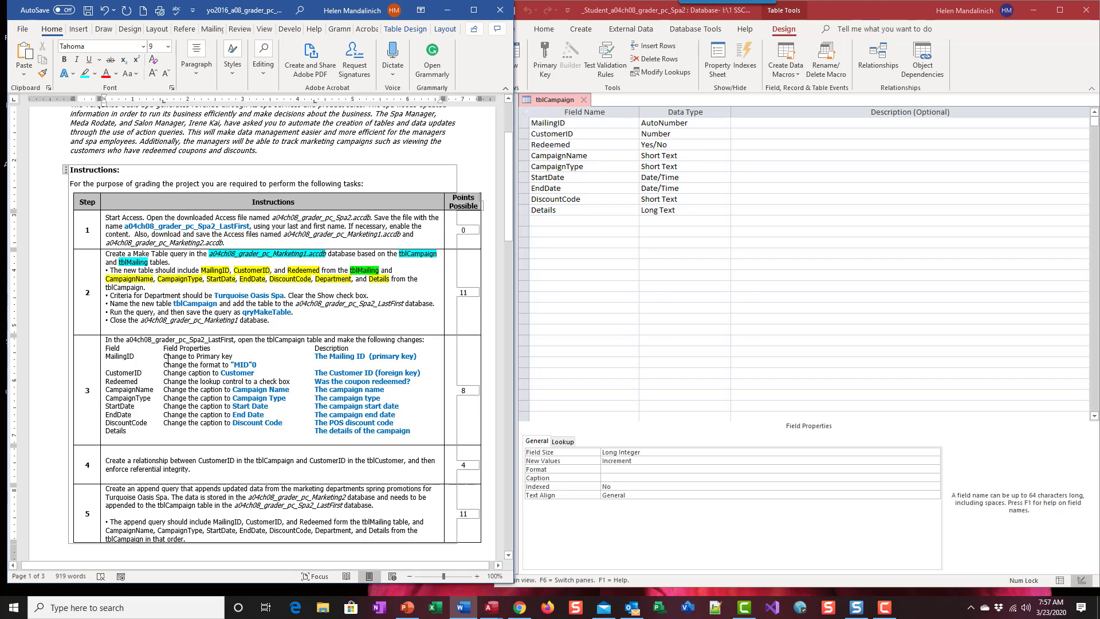
{"action": "left_click_drag", "start_coordinate": [163, 356], "coordinate": [233, 357]}
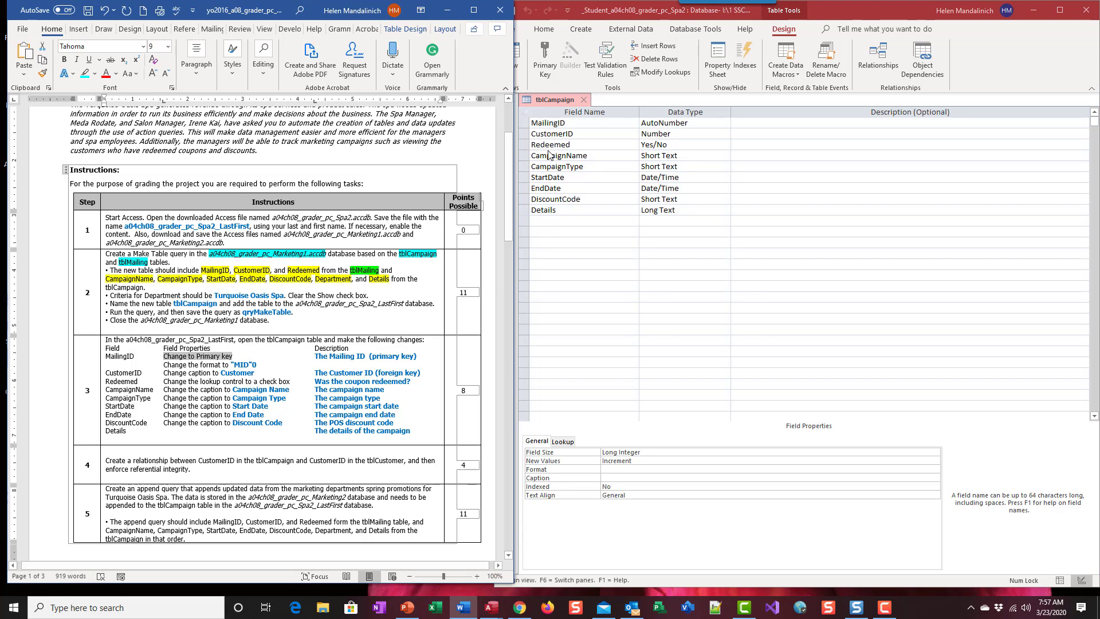
{"action": "left_click", "coordinate": [538, 126]}
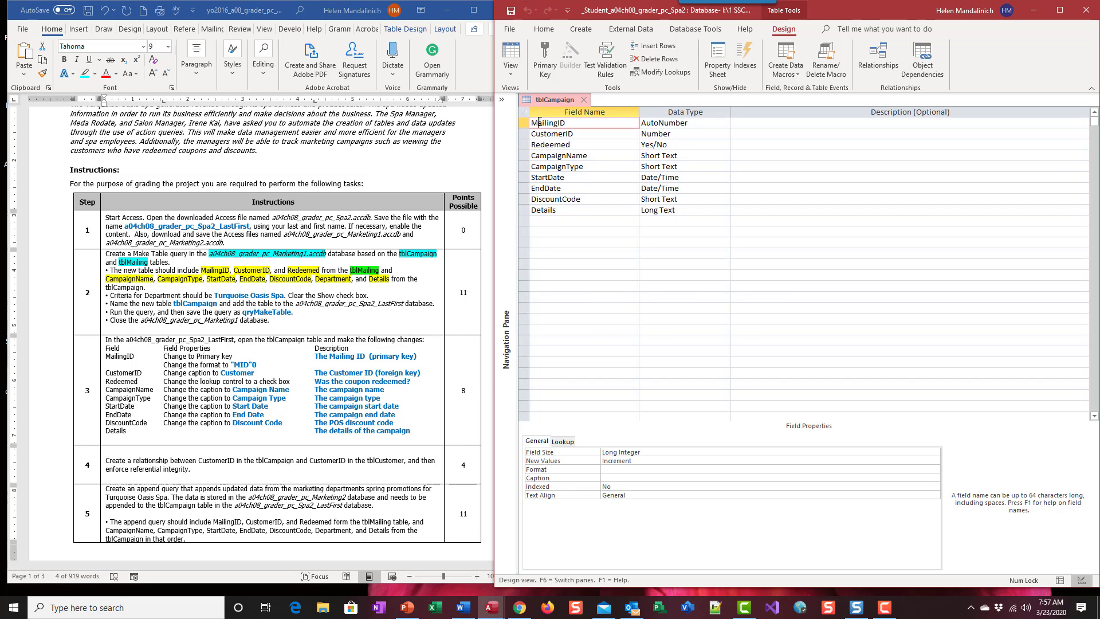
{"action": "left_click", "coordinate": [541, 50]}
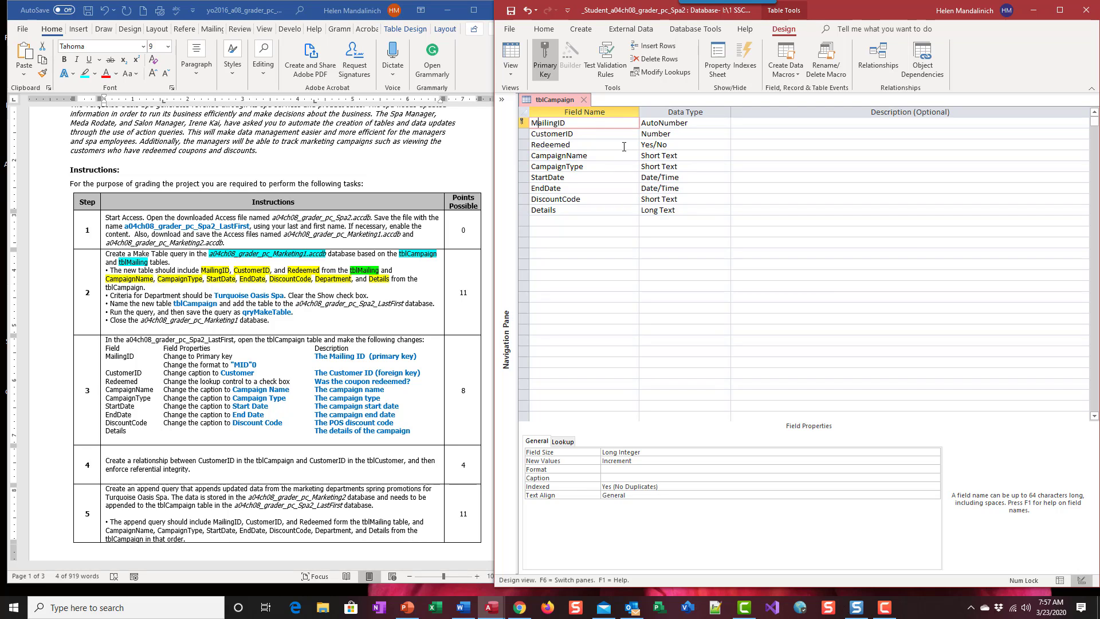
{"action": "left_click", "coordinate": [750, 125]}
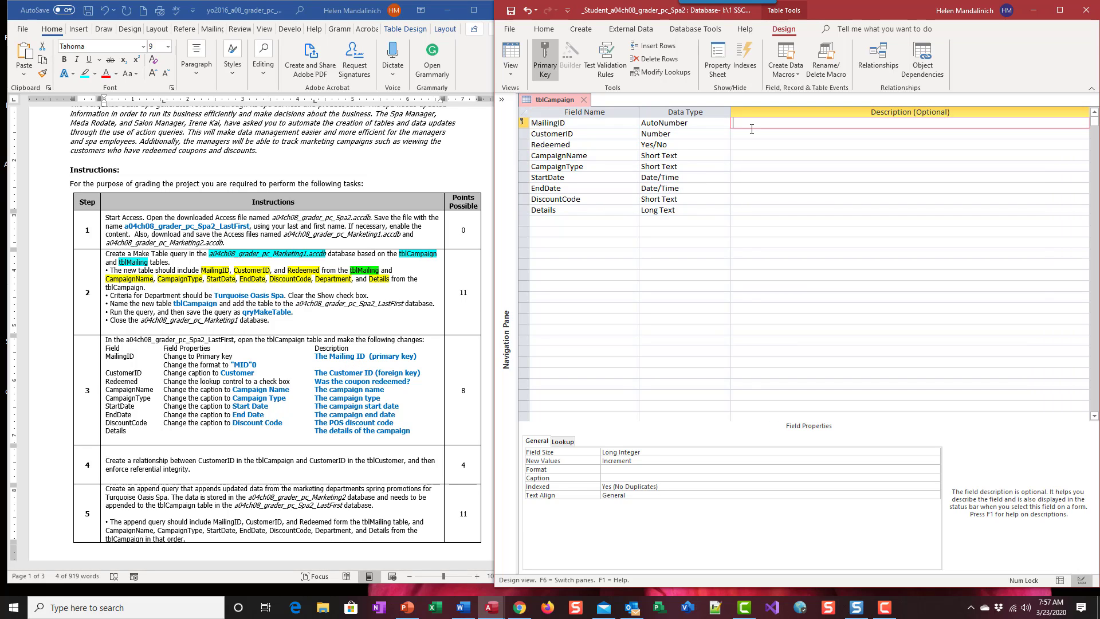
{"action": "type", "text": "The Mailing ID (primary key)"}
Step: Switch to the Word instructions and strike through the primary key and description entries for MailingID
{"action": "left_click", "coordinate": [144, 366]}
{"action": "left_click_drag", "start_coordinate": [164, 356], "coordinate": [418, 355]}
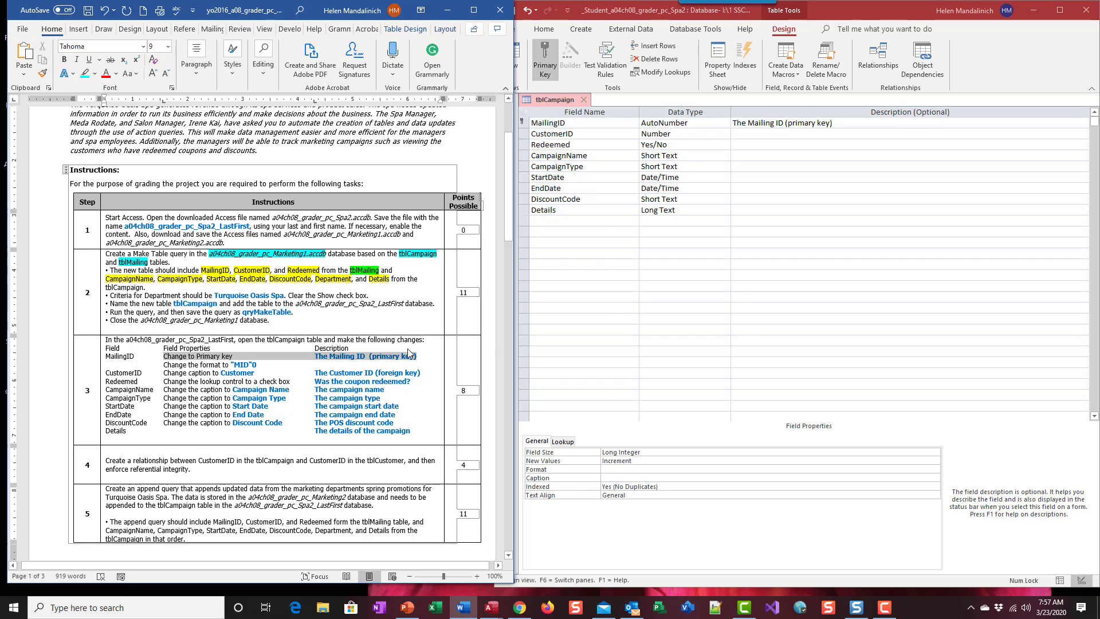
{"action": "left_click", "coordinate": [111, 59]}
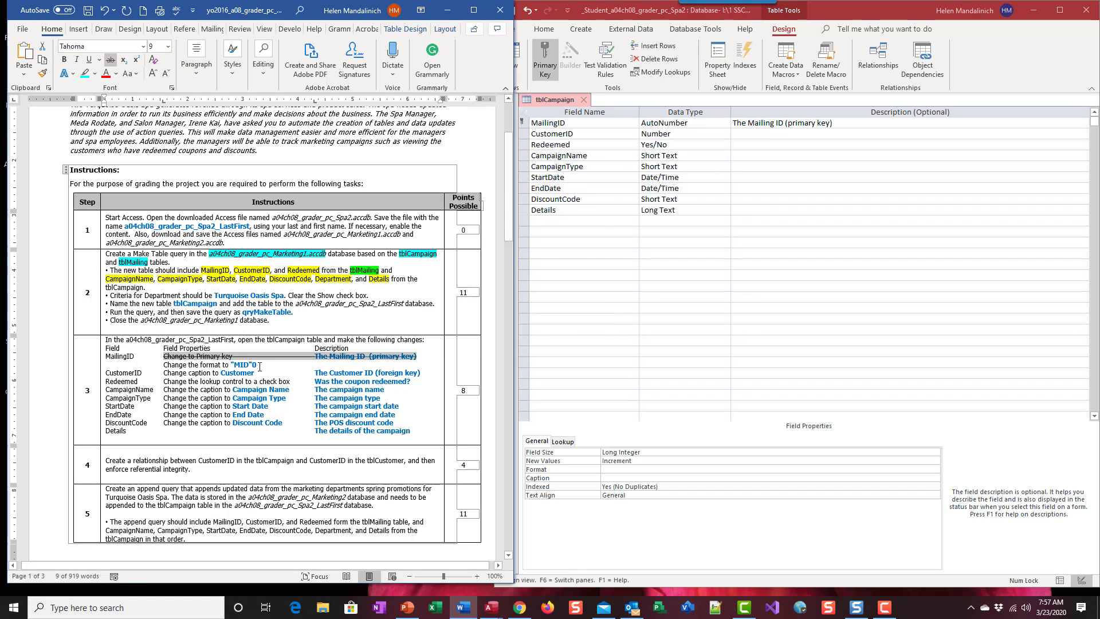
Step: Switch to Access and set the MailingID field's format to "MID"0
{"action": "left_click", "coordinate": [616, 469]}
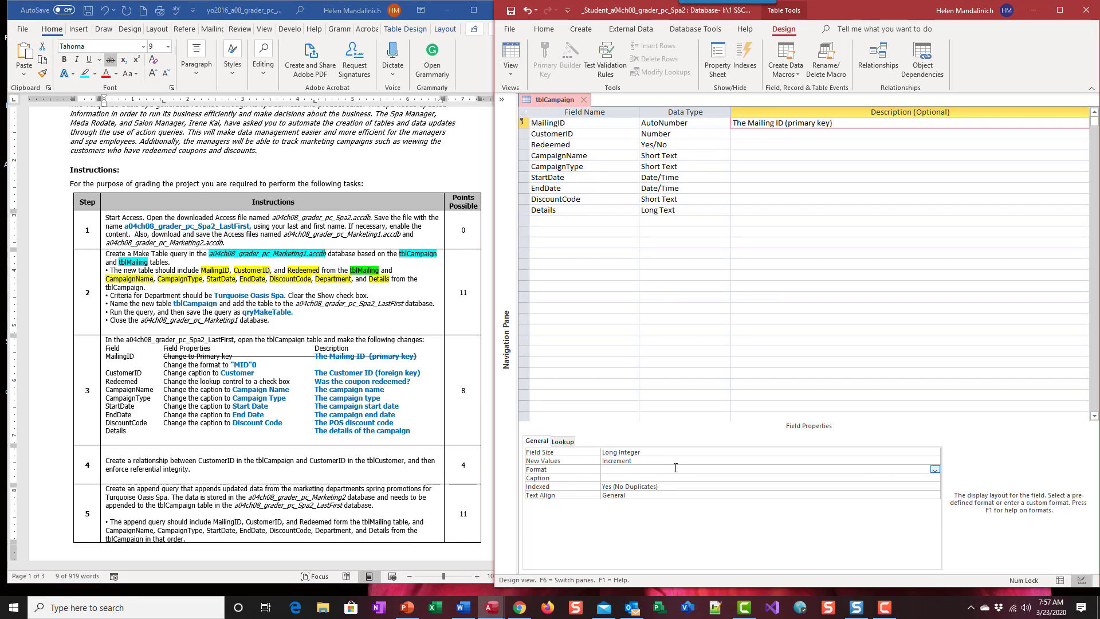
{"action": "type", "text": "\"MID\"0"}
Step: In the Word instructions, strike through the "MID"0 format line and the MailingID field name
{"action": "left_click", "coordinate": [166, 359]}
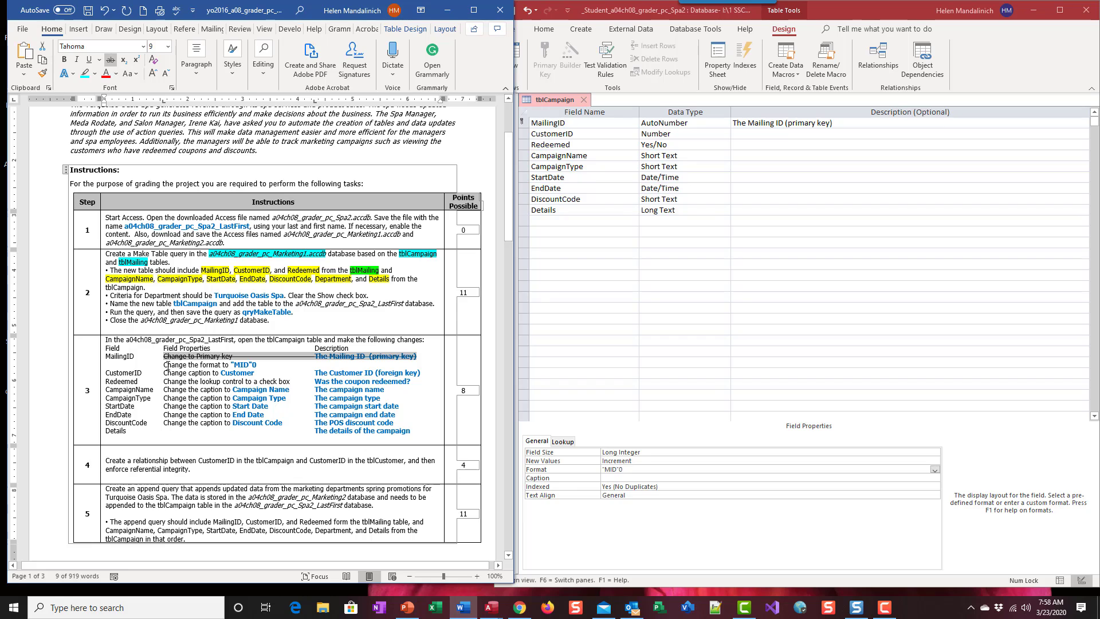
{"action": "left_click_drag", "start_coordinate": [165, 365], "coordinate": [262, 364]}
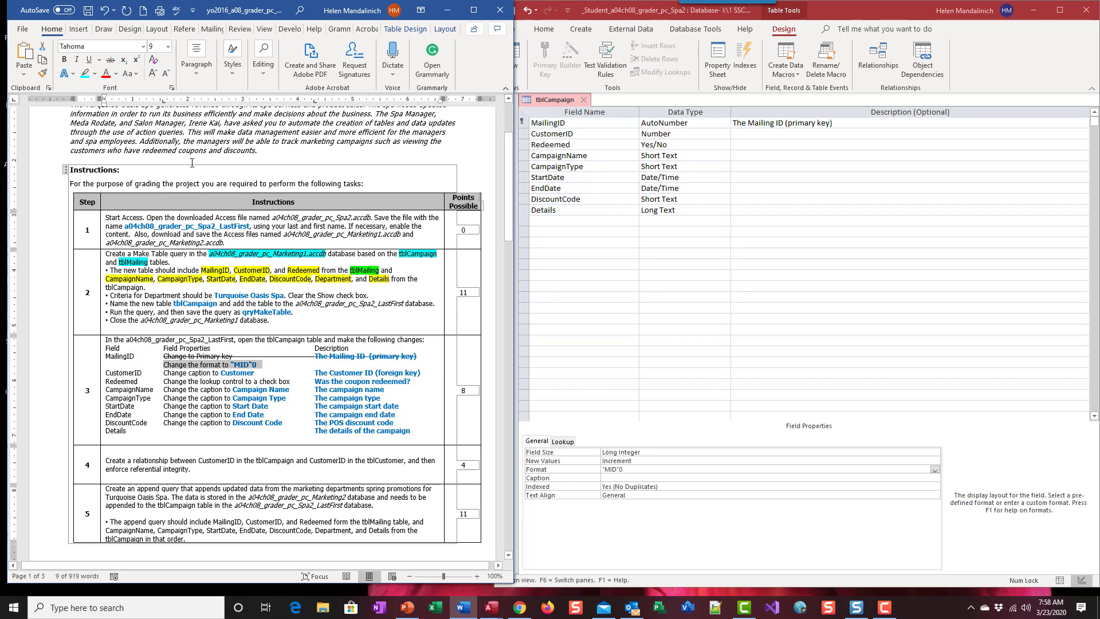
{"action": "left_click", "coordinate": [111, 60]}
{"action": "left_click", "coordinate": [109, 356]}
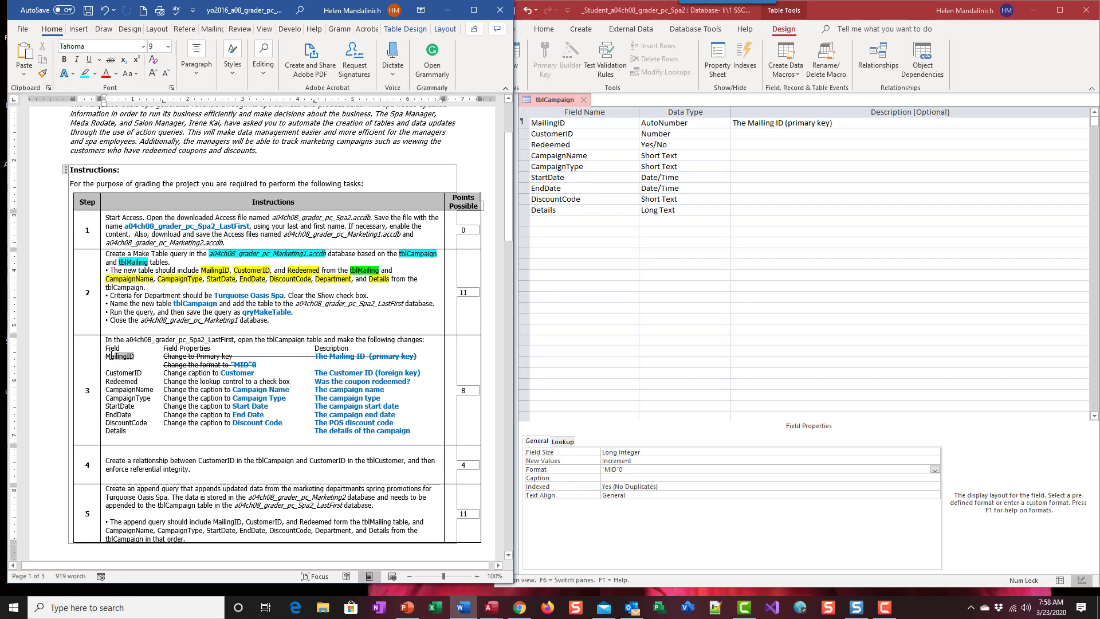
{"action": "double_click", "coordinate": [109, 356]}
{"action": "left_click", "coordinate": [109, 59]}
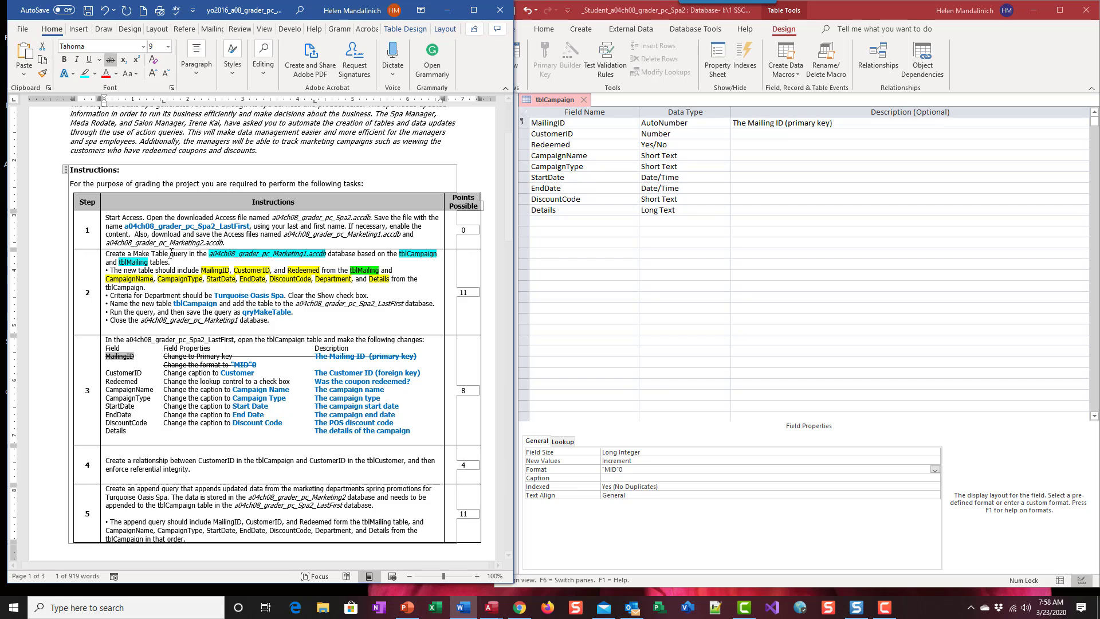
Step: Switch to Access and set the CustomerID field's caption to Customer
{"action": "scroll", "coordinate": [182, 370], "scroll_direction": "down", "scroll_amount": 2}
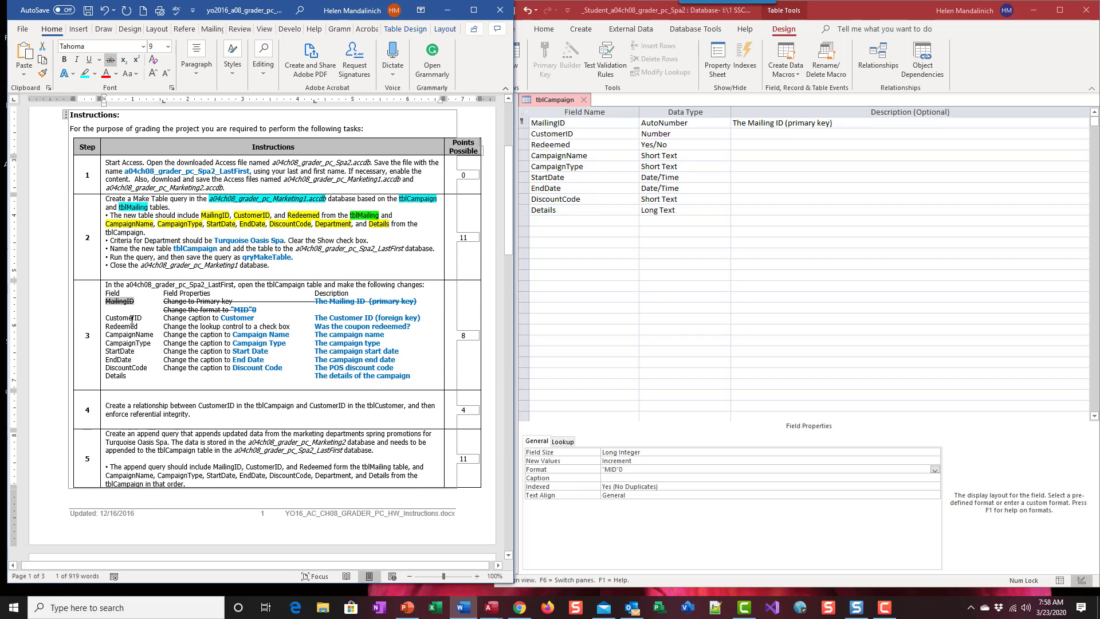
{"action": "left_click", "coordinate": [608, 133]}
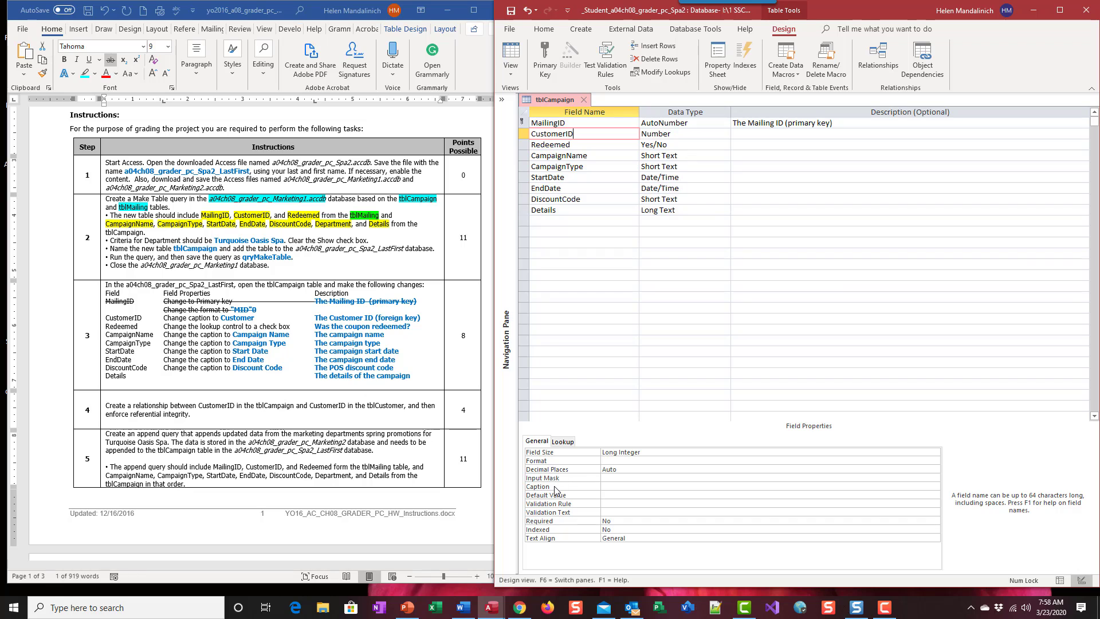
{"action": "left_click", "coordinate": [615, 486]}
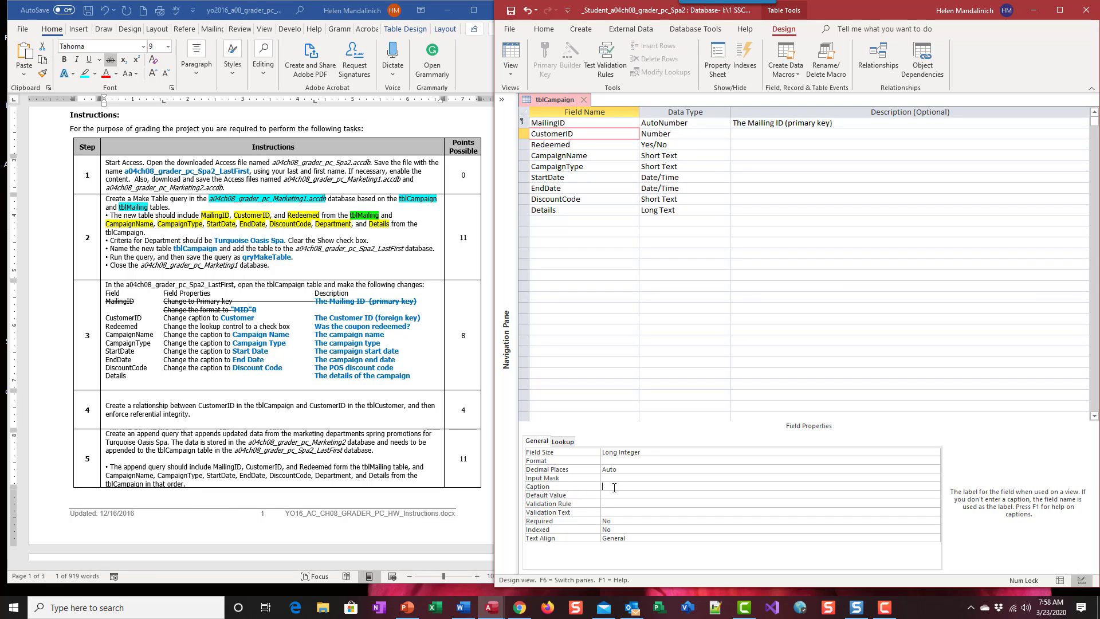
{"action": "type", "text": "Customer"}
Step: Describe the CustomerID field as "The Customer ID (foreign key)"
{"action": "left_click", "coordinate": [258, 316]}
{"action": "left_click", "coordinate": [313, 318]}
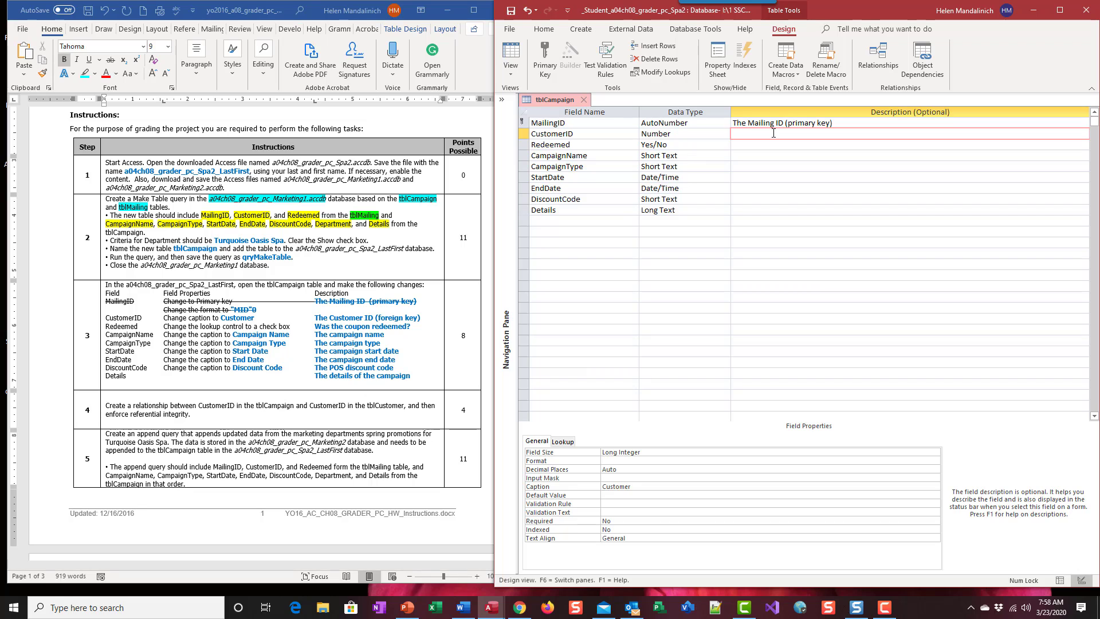
{"action": "type", "text": "The Customer ID (foreign key)"}
Step: Switch to the Word instructions and strike through the whole CustomerID line
{"action": "left_click", "coordinate": [428, 316]}
{"action": "left_click_drag", "start_coordinate": [406, 319], "coordinate": [109, 315]}
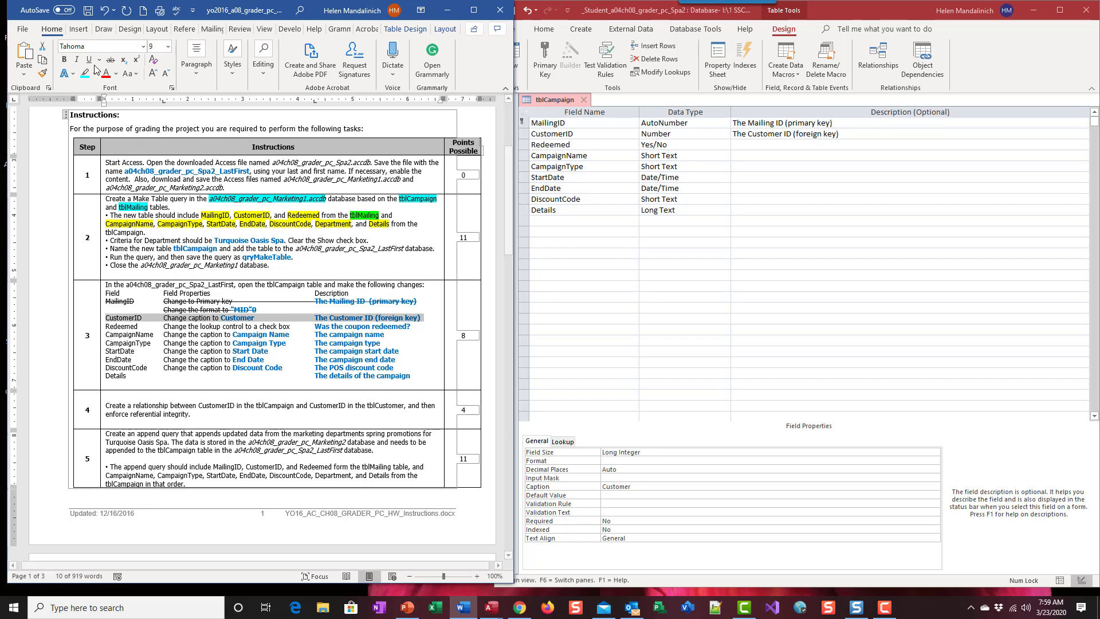
{"action": "left_click", "coordinate": [110, 60]}
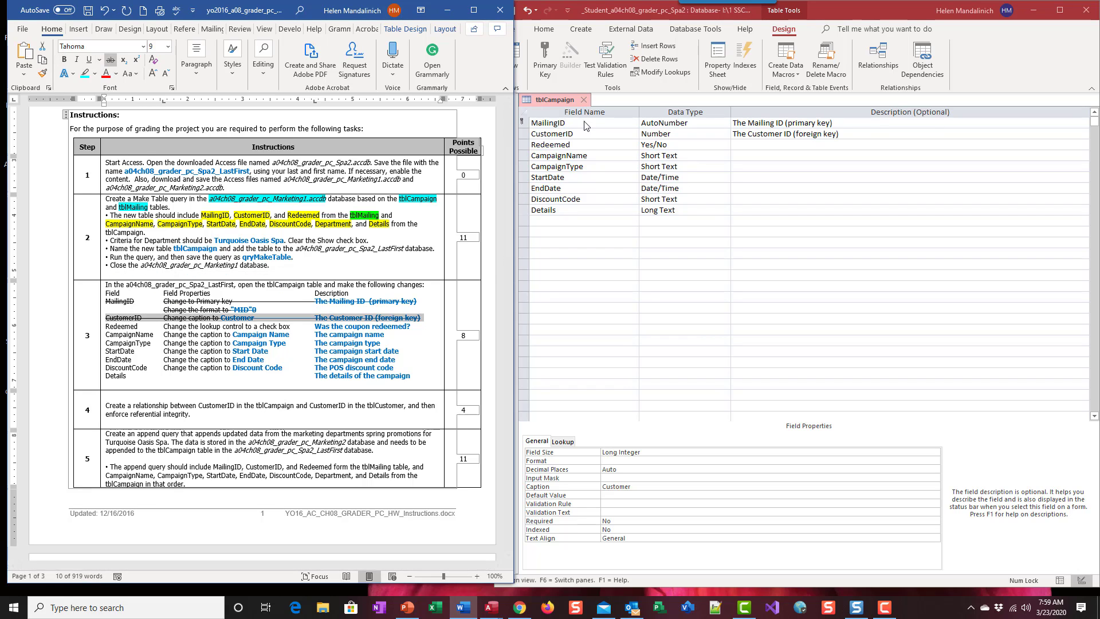
Step: Switch to Access and change the Redeemed field's lookup display control to Check Box
{"action": "left_click", "coordinate": [581, 145]}
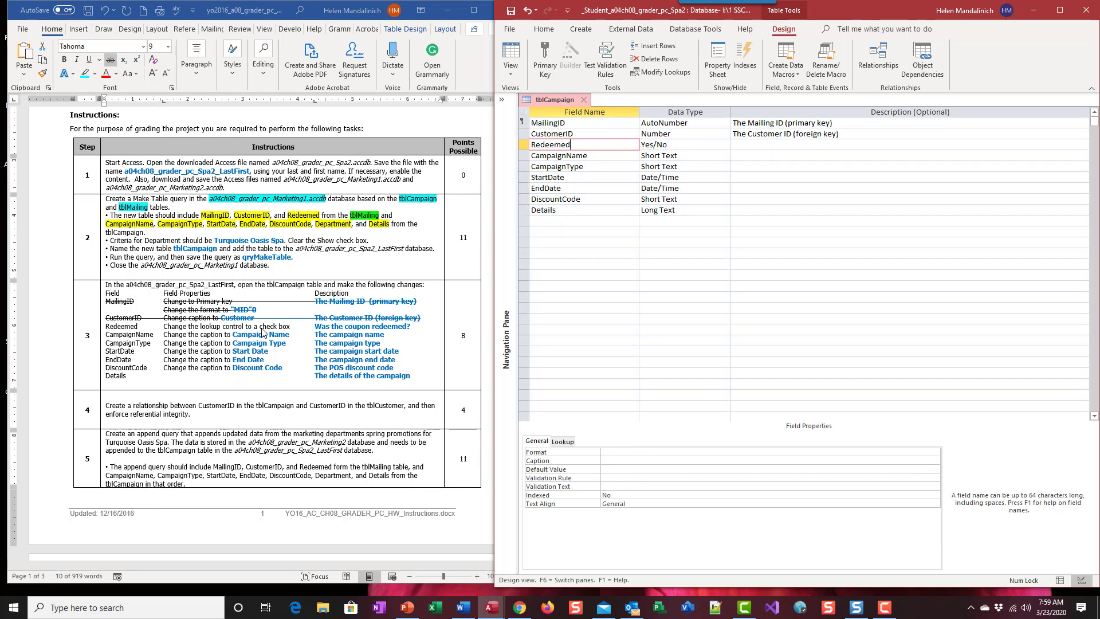
{"action": "left_click", "coordinate": [715, 144]}
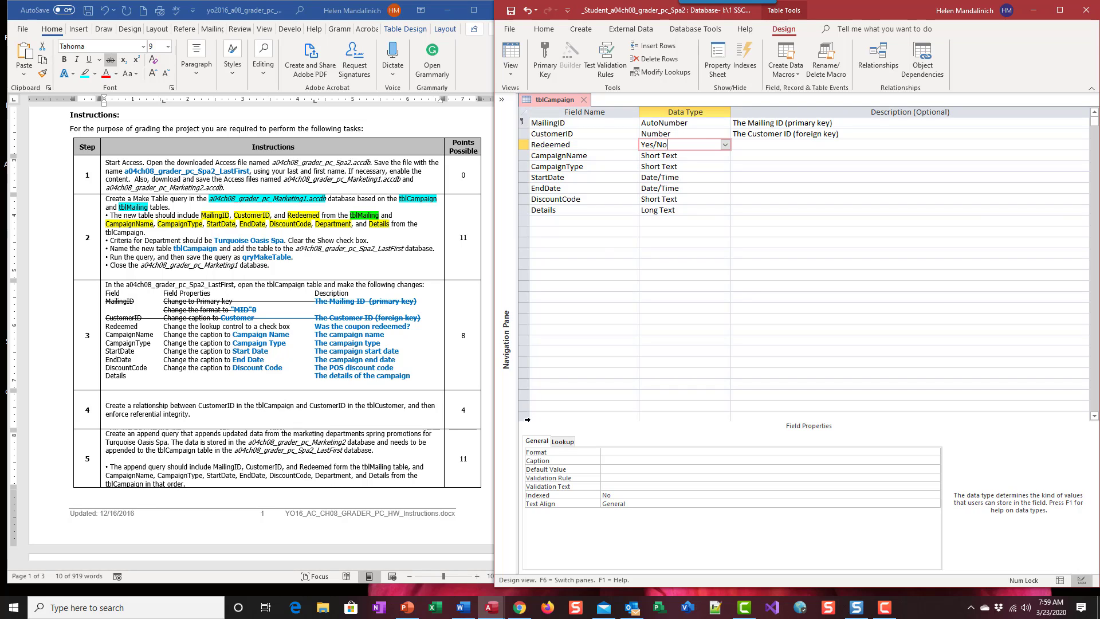
{"action": "left_click", "coordinate": [556, 444]}
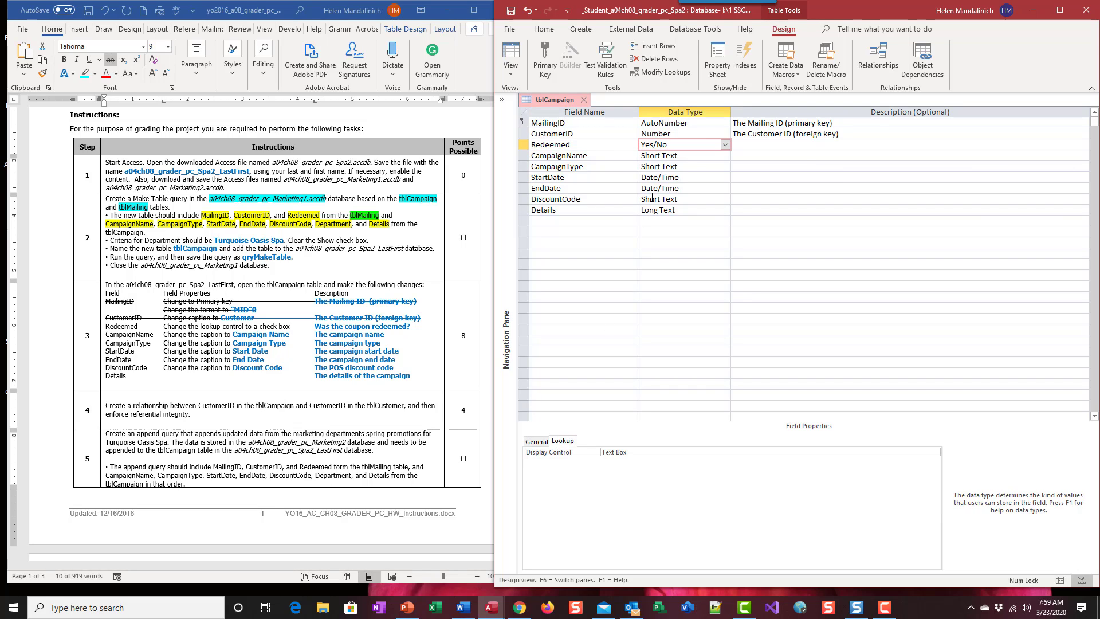
{"action": "left_click", "coordinate": [660, 146]}
{"action": "left_click", "coordinate": [536, 441]}
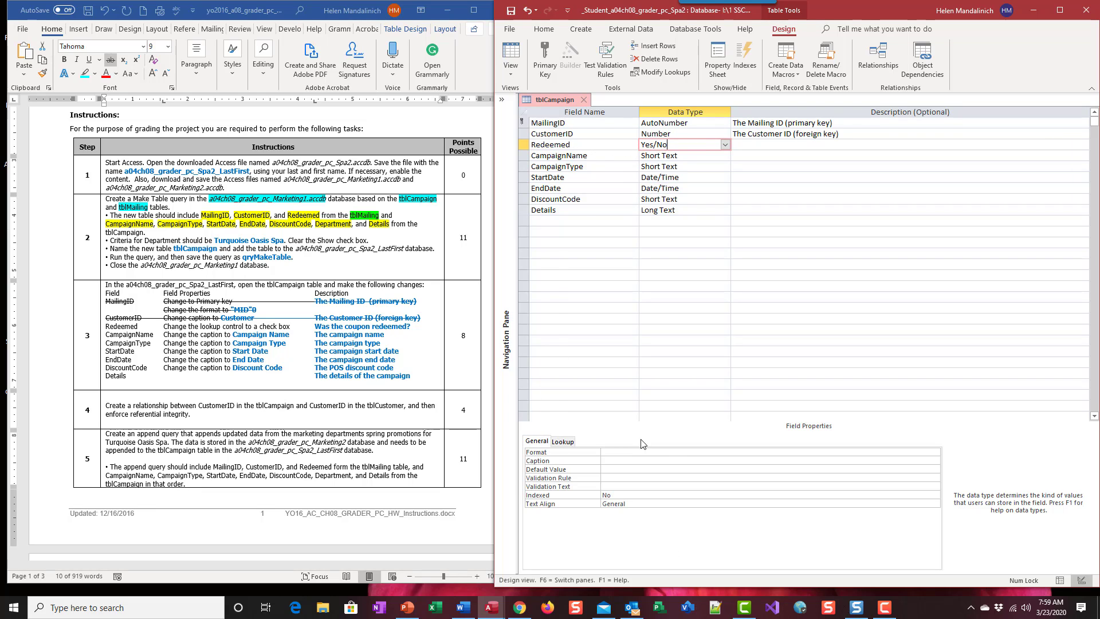
{"action": "left_click", "coordinate": [563, 445]}
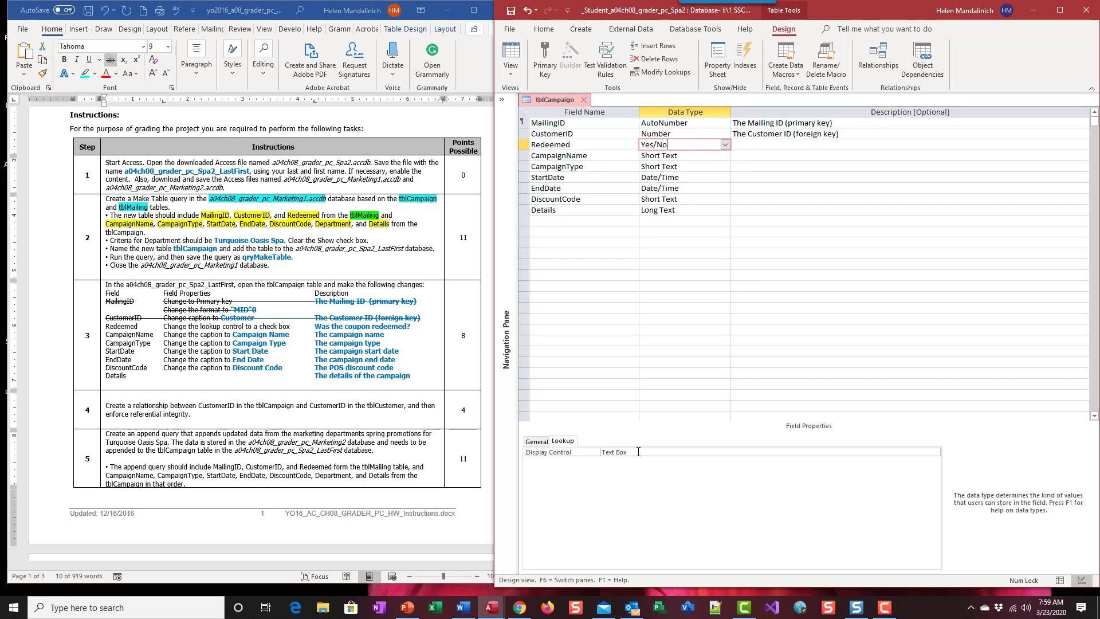
{"action": "left_click", "coordinate": [638, 452]}
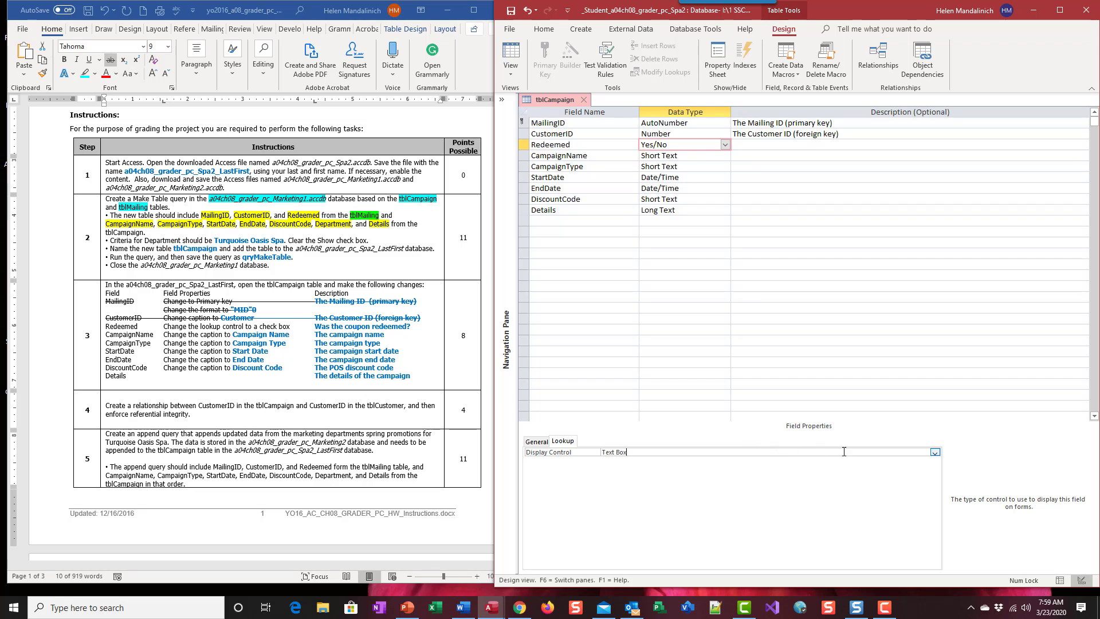
{"action": "left_click", "coordinate": [935, 453]}
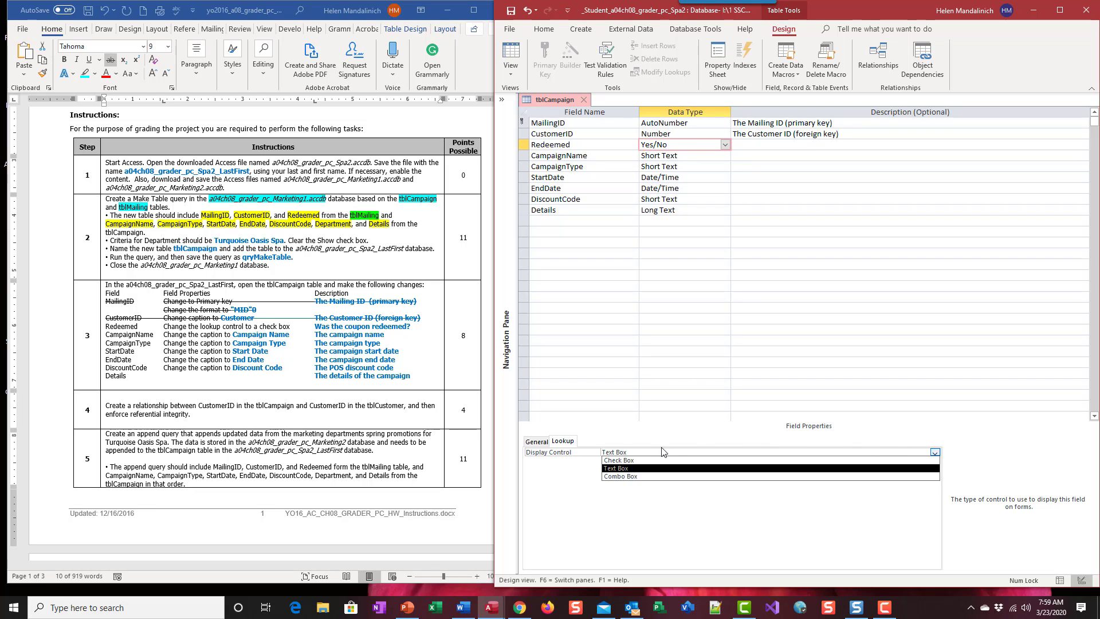
{"action": "left_click", "coordinate": [624, 460]}
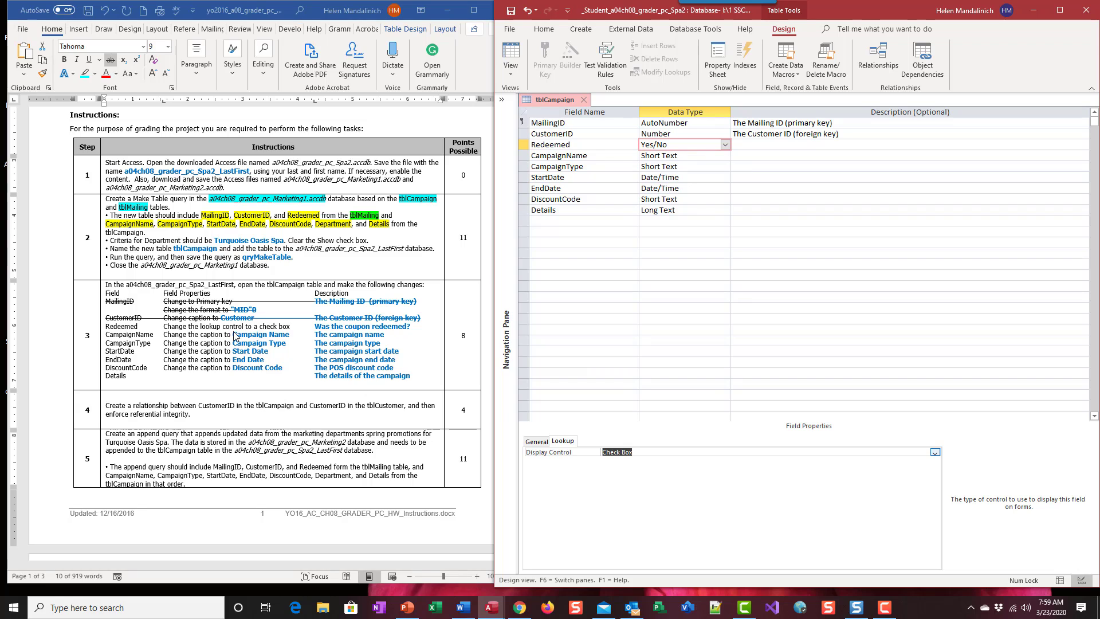
Step: Describe the Redeemed field as "Was the coupon redeemed?"
{"action": "left_click", "coordinate": [755, 147]}
{"action": "type", "text": "W"}
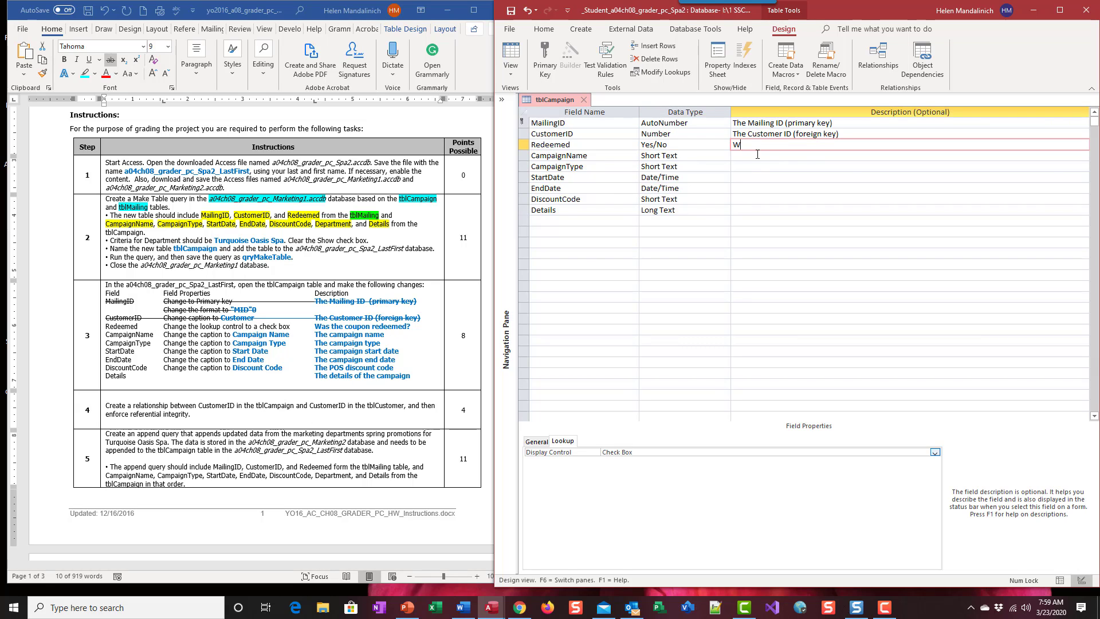
{"action": "type", "text": "as the coupon redeemeed?"}
Step: Switch to the Word instructions and strike through the whole Redeemed line
{"action": "left_click", "coordinate": [411, 328]}
{"action": "left_click_drag", "start_coordinate": [404, 327], "coordinate": [103, 326]}
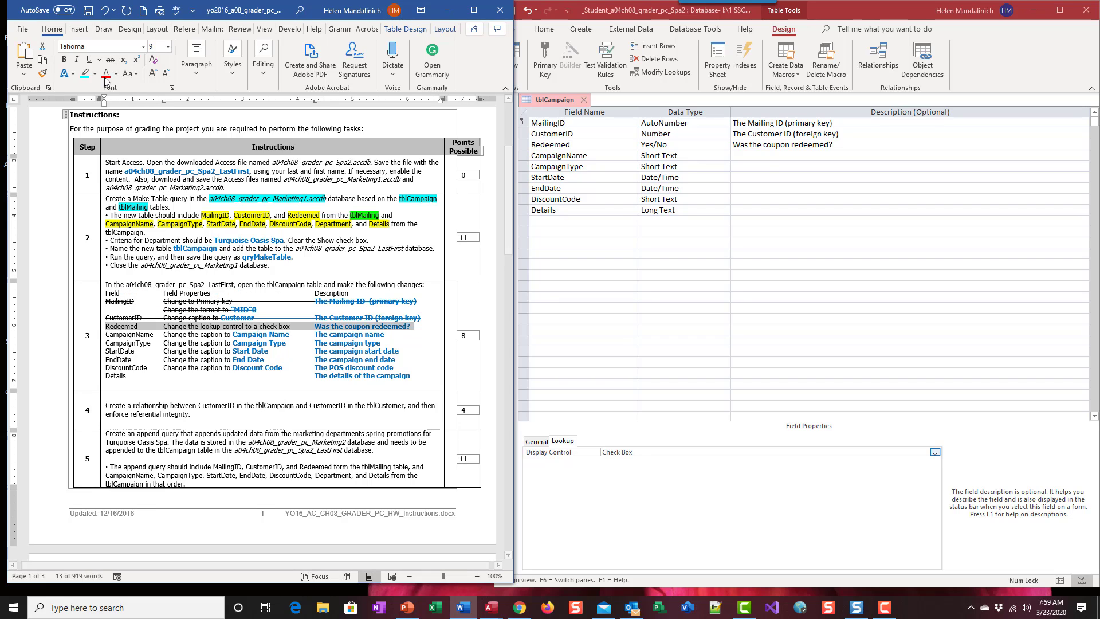
{"action": "left_click", "coordinate": [110, 60]}
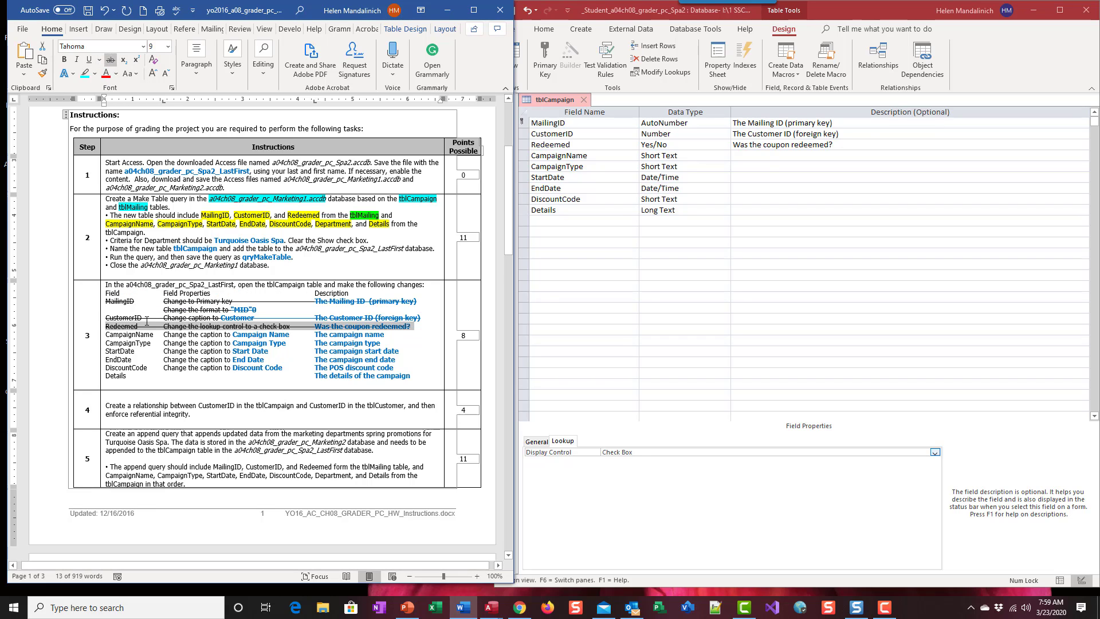
Step: Switch to Access and set the CampaignName field's caption to "Campaign Name"
{"action": "left_click", "coordinate": [596, 154]}
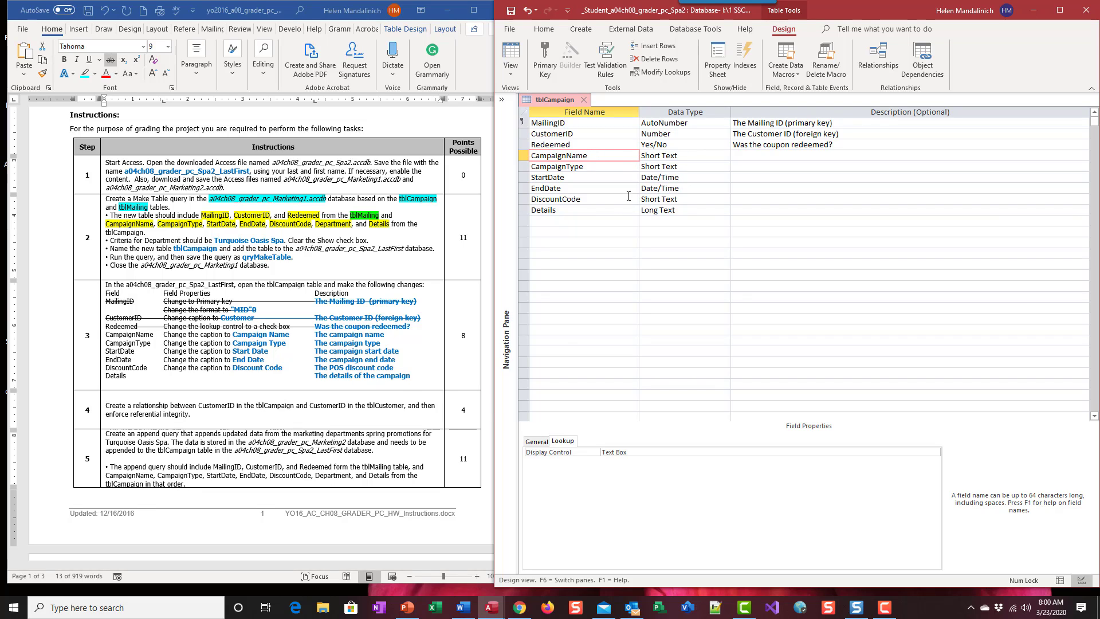
{"action": "left_click", "coordinate": [538, 442]}
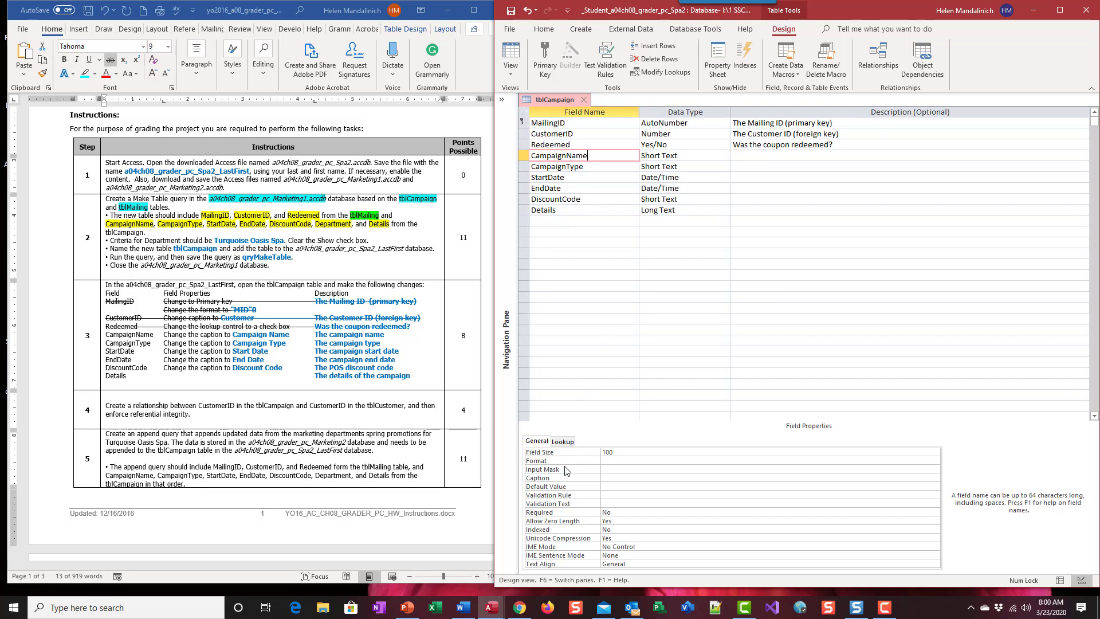
{"action": "left_click", "coordinate": [612, 478]}
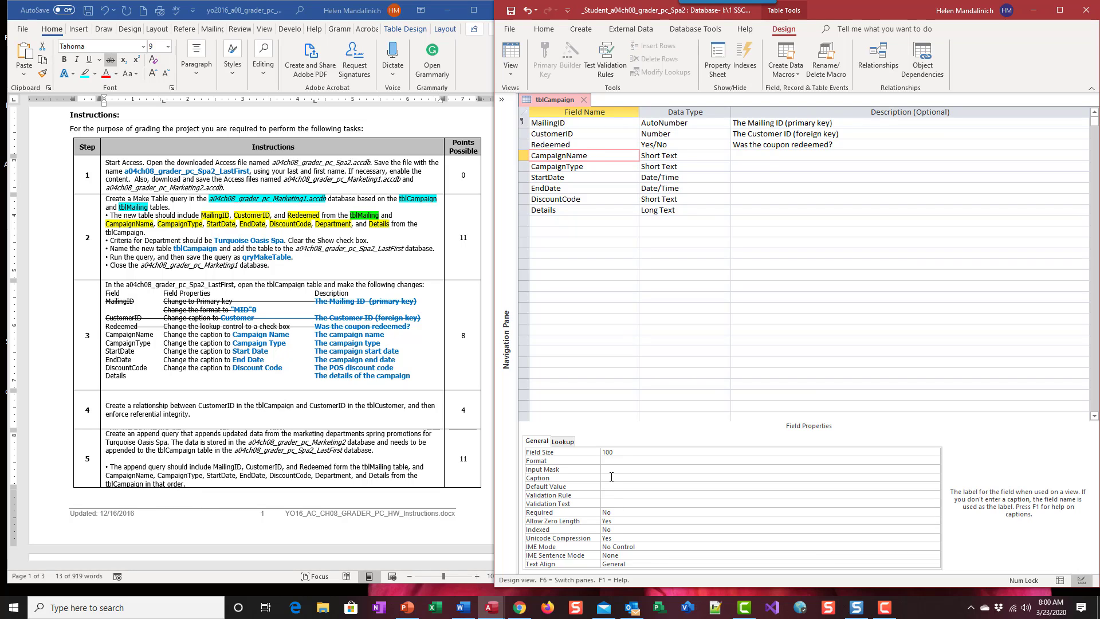
{"action": "type", "text": "Campaign Name"}
Step: Describe the CampaignName field as "The campaign name"
{"action": "left_click", "coordinate": [753, 156]}
{"action": "type", "text": "Th"}
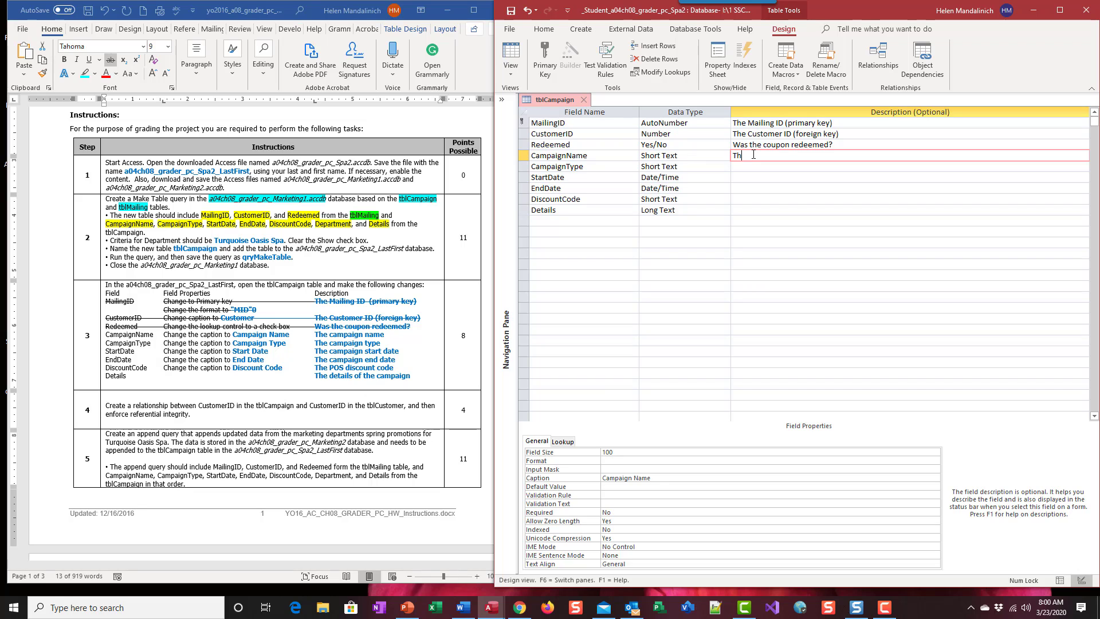
{"action": "type", "text": "e campaign name"}
Step: Switch to the Word instructions and strike through the whole CampaignName line
{"action": "left_click_drag", "start_coordinate": [397, 334], "coordinate": [114, 335]}
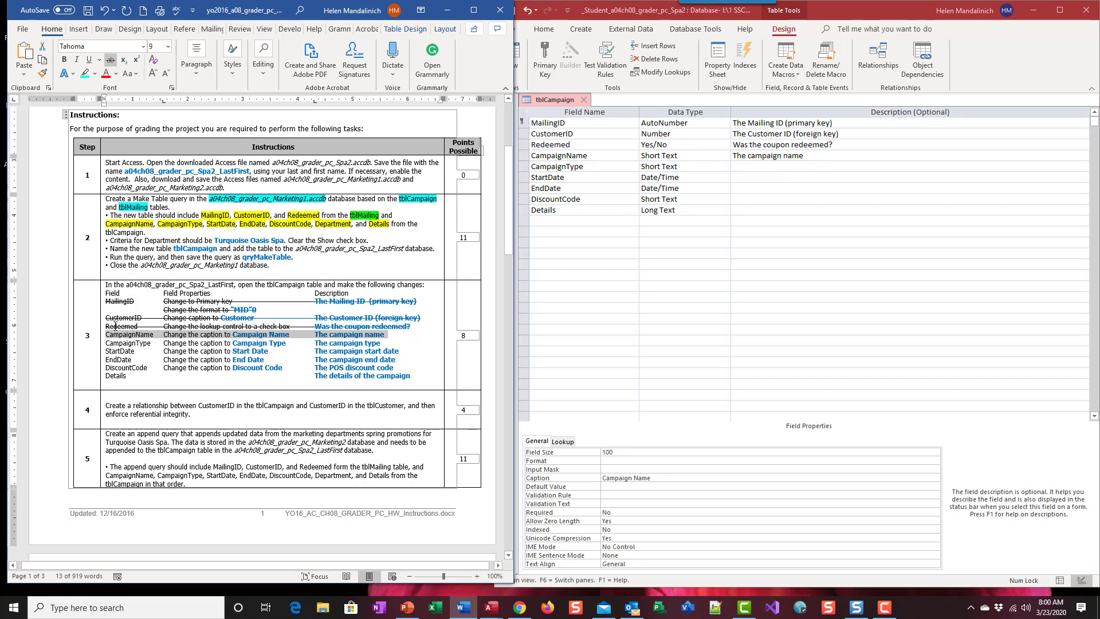
{"action": "left_click", "coordinate": [111, 59]}
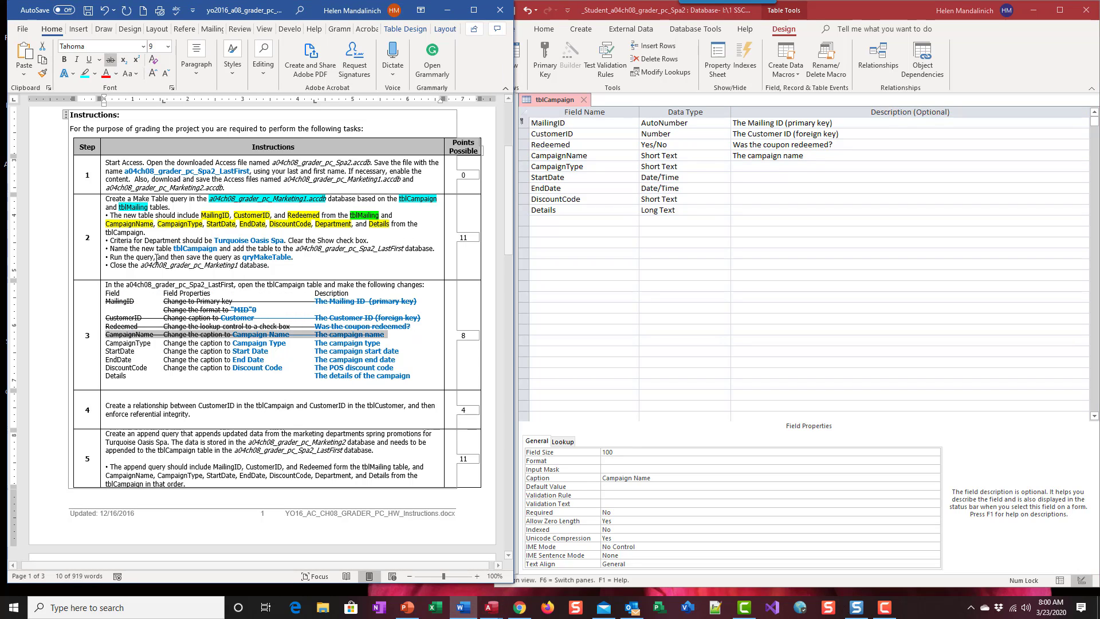
Step: Switch to Access and set the CampaignType field's caption to "Campaign Type"
{"action": "left_click", "coordinate": [617, 166]}
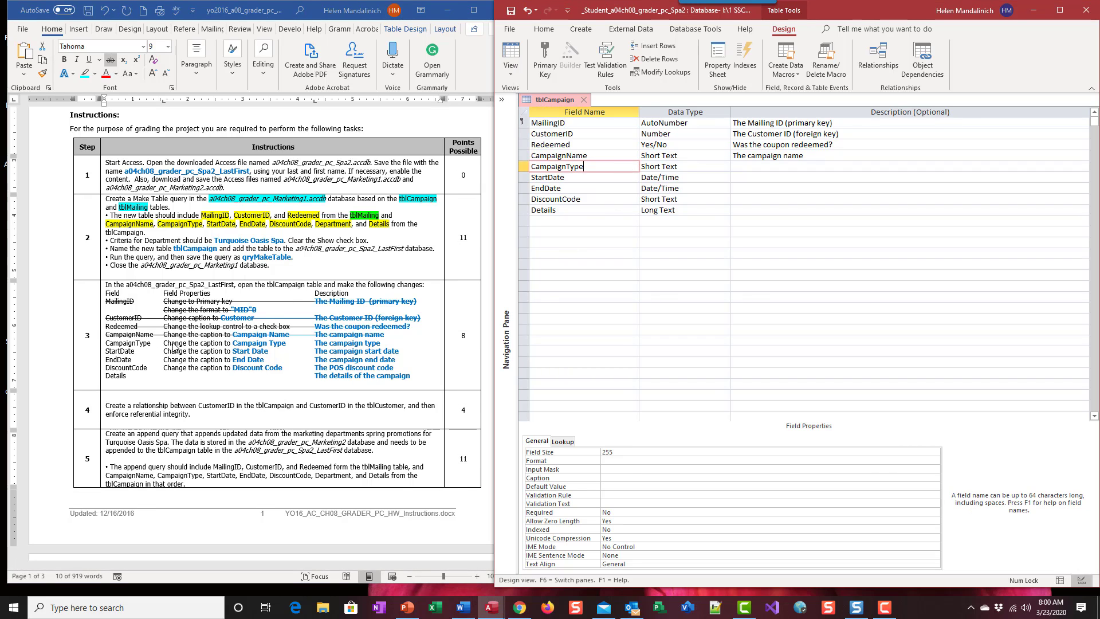
{"action": "left_click", "coordinate": [609, 478]}
{"action": "type", "text": "CVamp"}
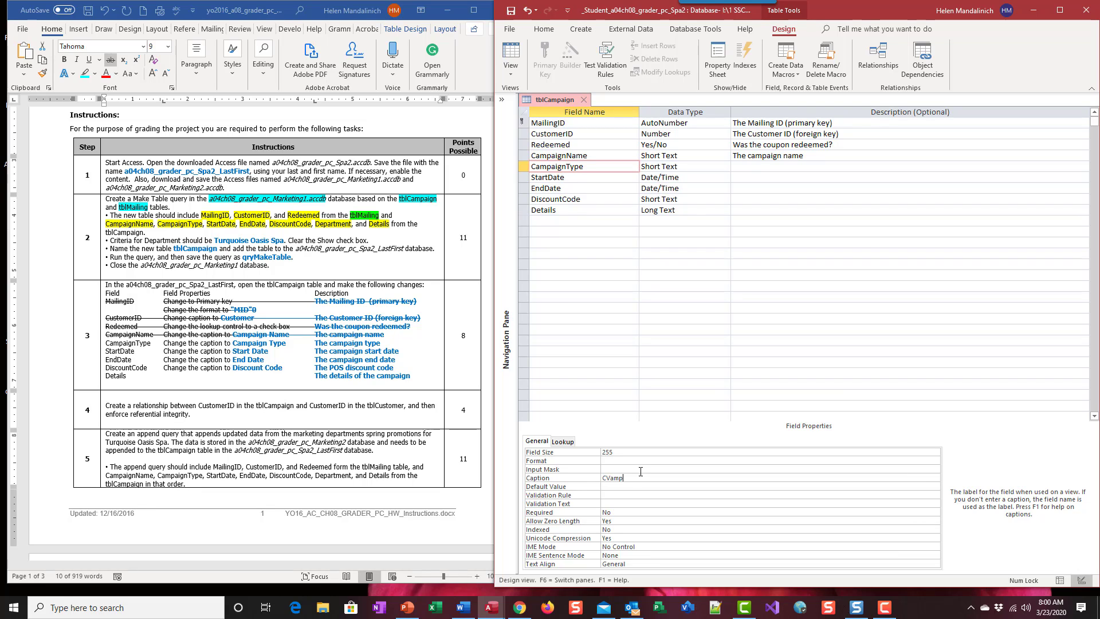
{"action": "key", "text": "BackSpace"}
{"action": "key", "text": "BackSpace"}
{"action": "key", "text": "BackSpace"}
{"action": "type", "text": "ampaign"}
Step: Describe the CampaignType field as "The campaign type"
{"action": "left_click", "coordinate": [746, 167]}
{"action": "type", "text": "T"}
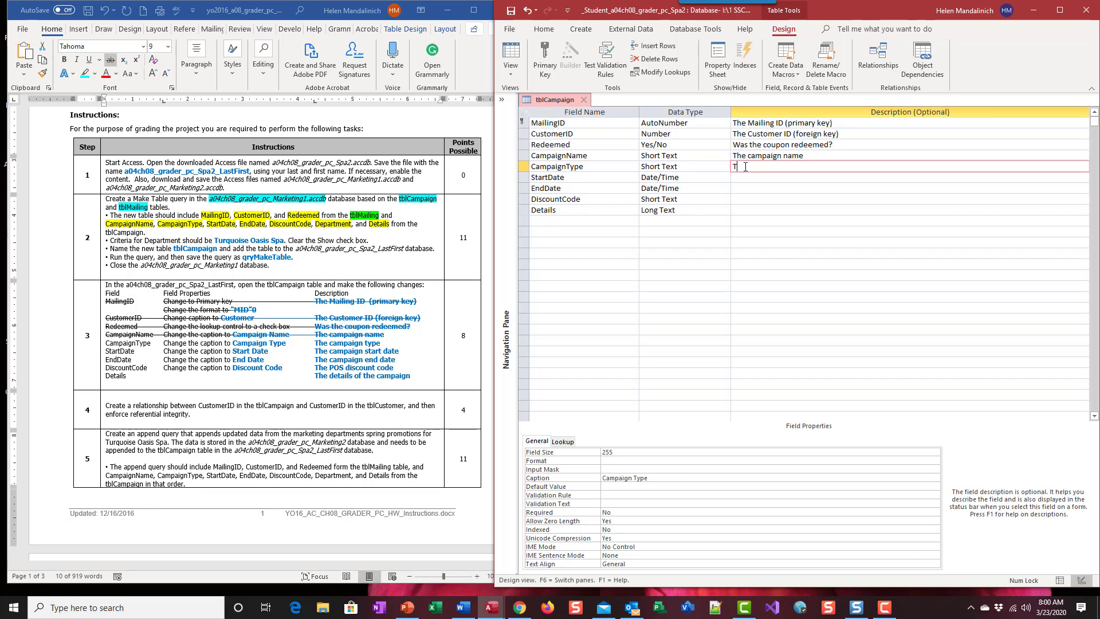
{"action": "type", "text": "he campaign type"}
Step: Switch to the Word instructions and strike through the whole CampaignType line
{"action": "left_click", "coordinate": [390, 340]}
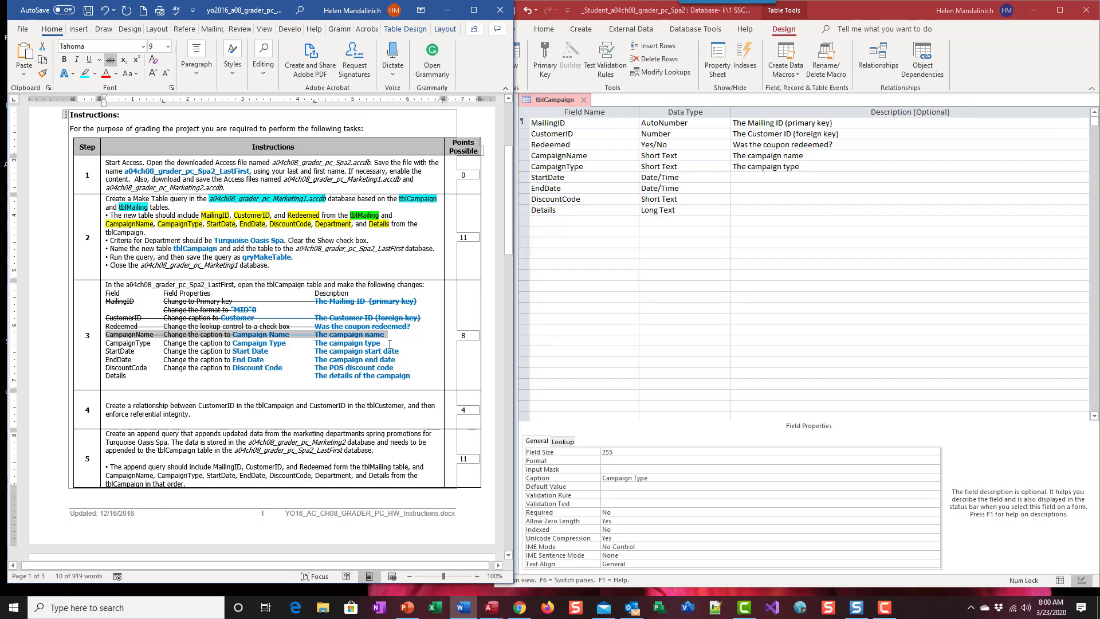
{"action": "left_click_drag", "start_coordinate": [384, 344], "coordinate": [118, 343]}
{"action": "left_click", "coordinate": [132, 343]}
{"action": "left_click", "coordinate": [105, 342]}
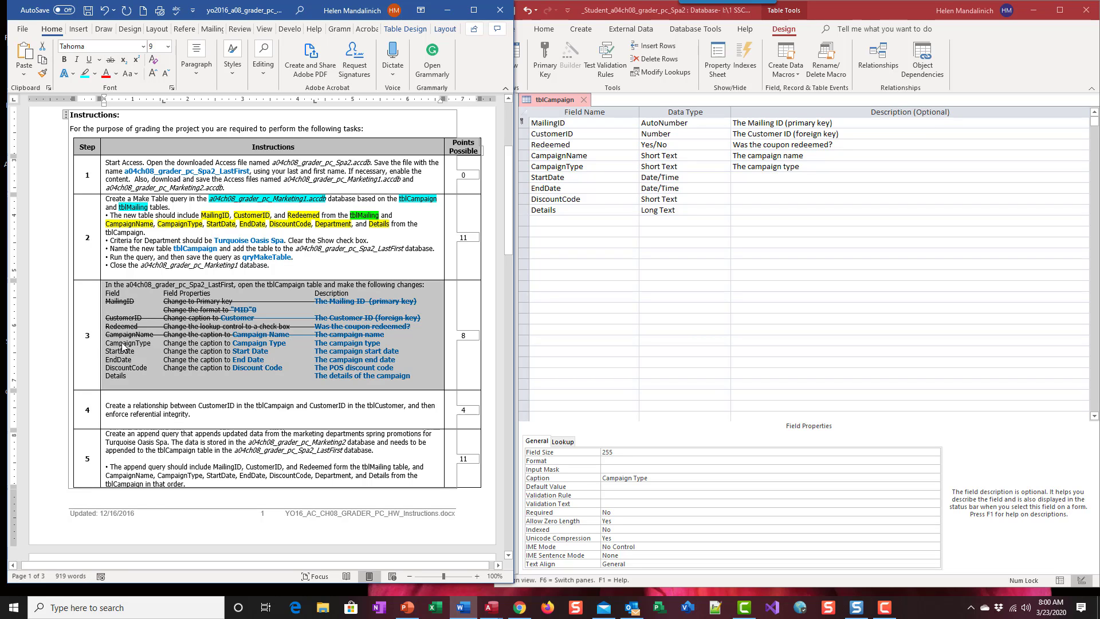
{"action": "left_click", "coordinate": [383, 344]}
{"action": "left_click_drag", "start_coordinate": [384, 344], "coordinate": [125, 343]}
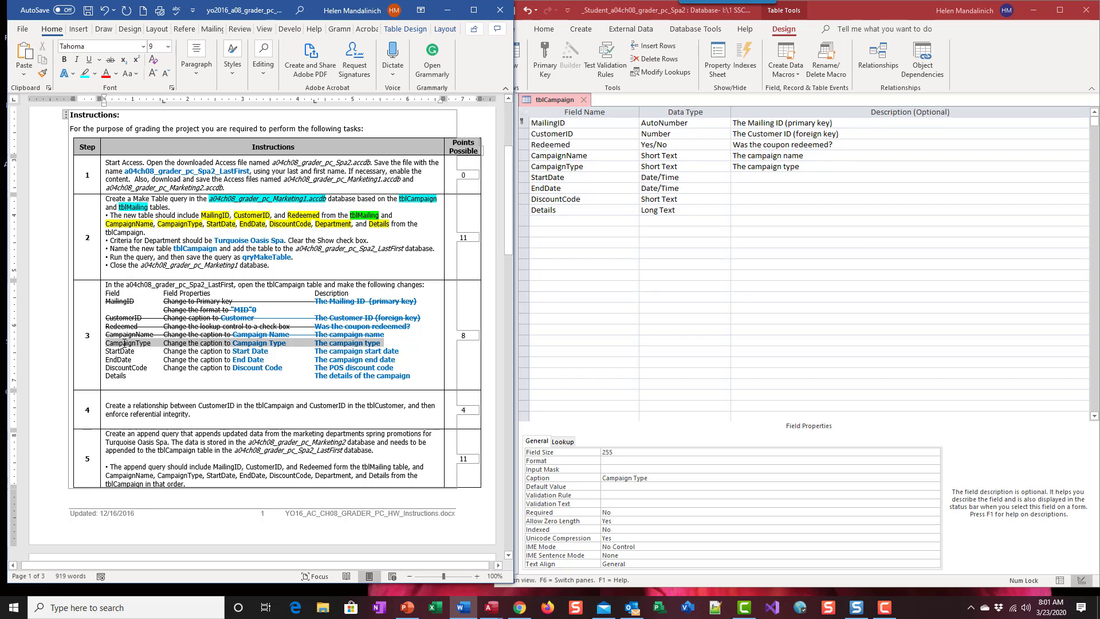
{"action": "left_click", "coordinate": [110, 59]}
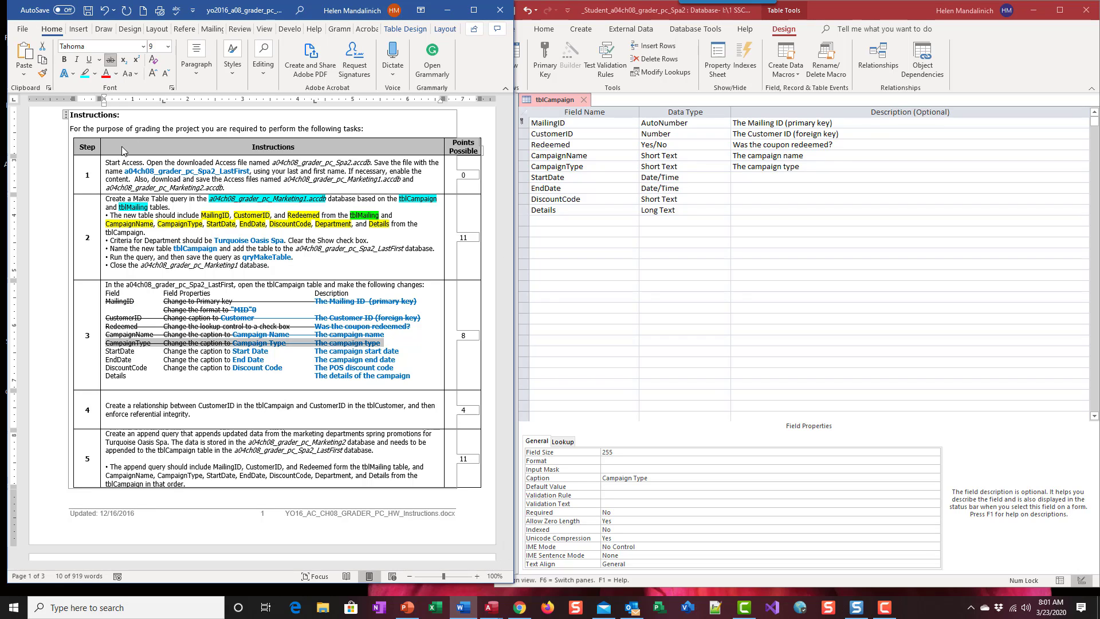
{"action": "left_click", "coordinate": [152, 355]}
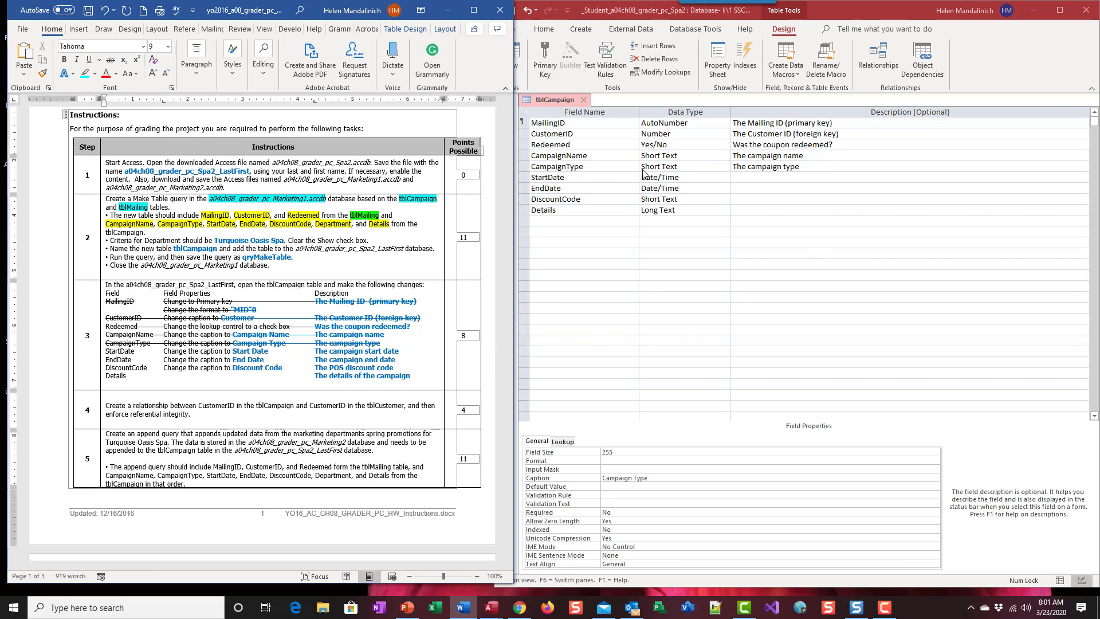
Step: Switch to Access, set the StartDate field's caption to "Start Date" and describe it as "The campaign start date"
{"action": "left_click", "coordinate": [620, 178]}
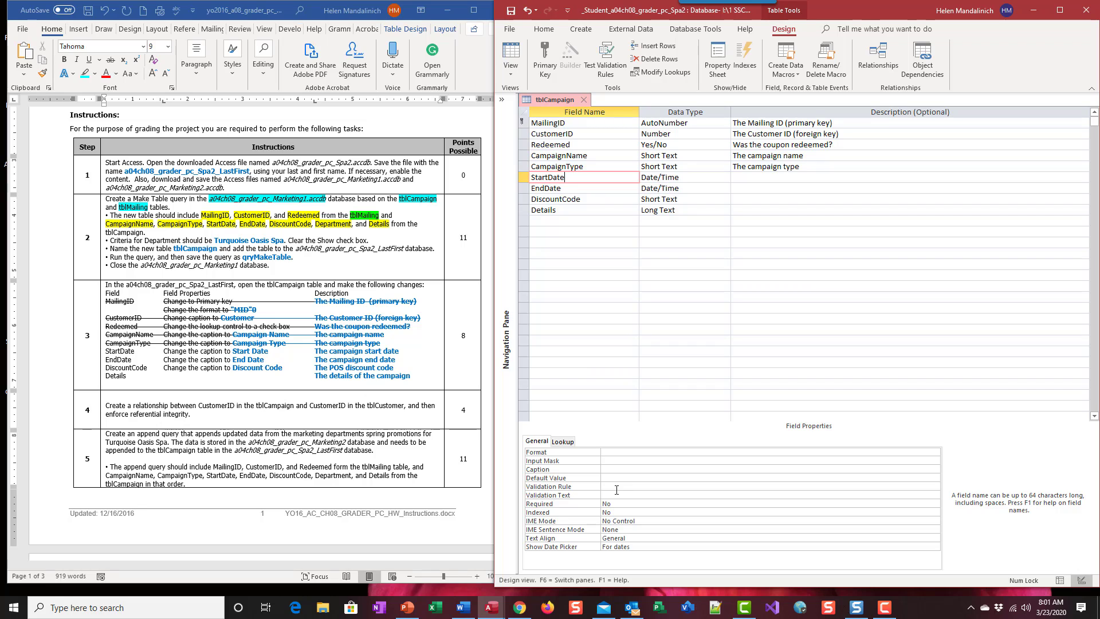
{"action": "left_click", "coordinate": [625, 470]}
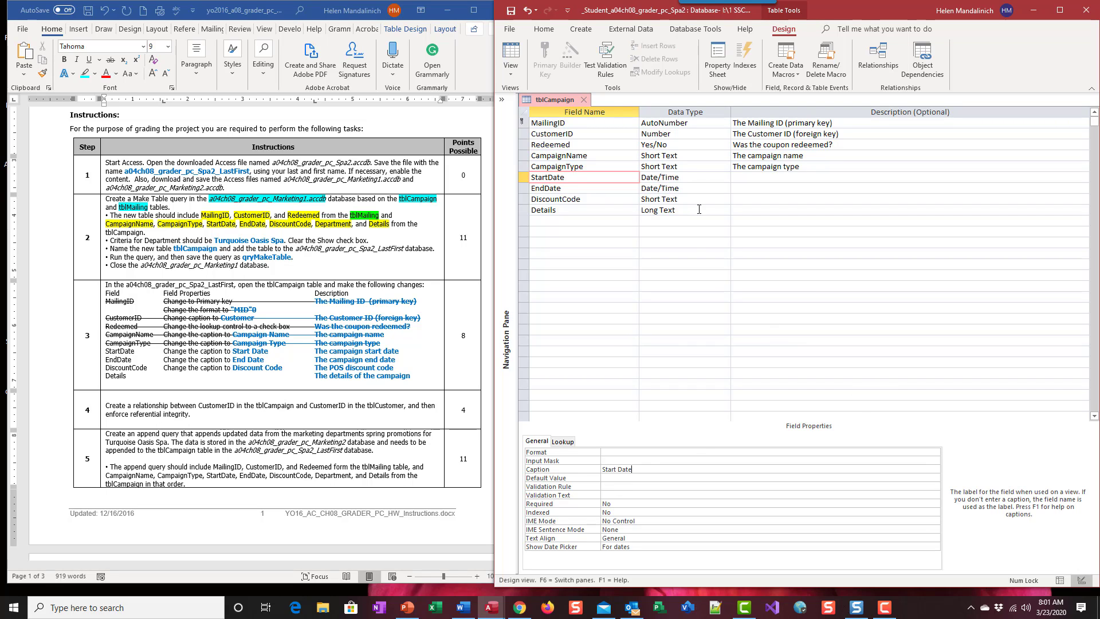
{"action": "left_click", "coordinate": [747, 177]}
{"action": "type", "text": "Th"}
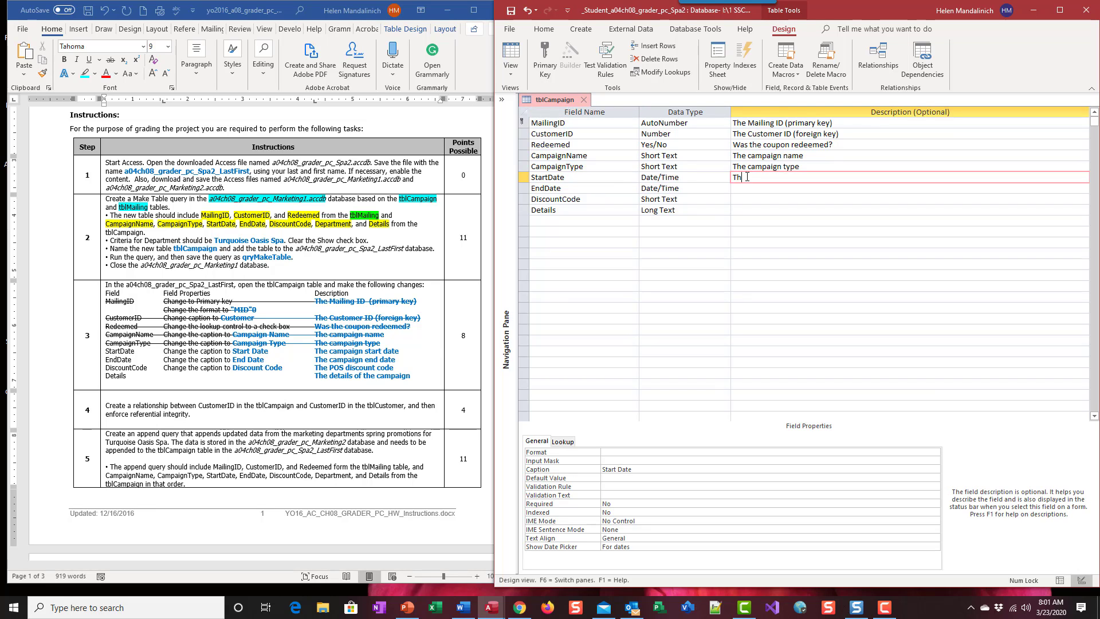
{"action": "type", "text": "e campaign start date"}
Step: Switch to the Word instructions and strike through the whole StartDate line
{"action": "left_click", "coordinate": [413, 362]}
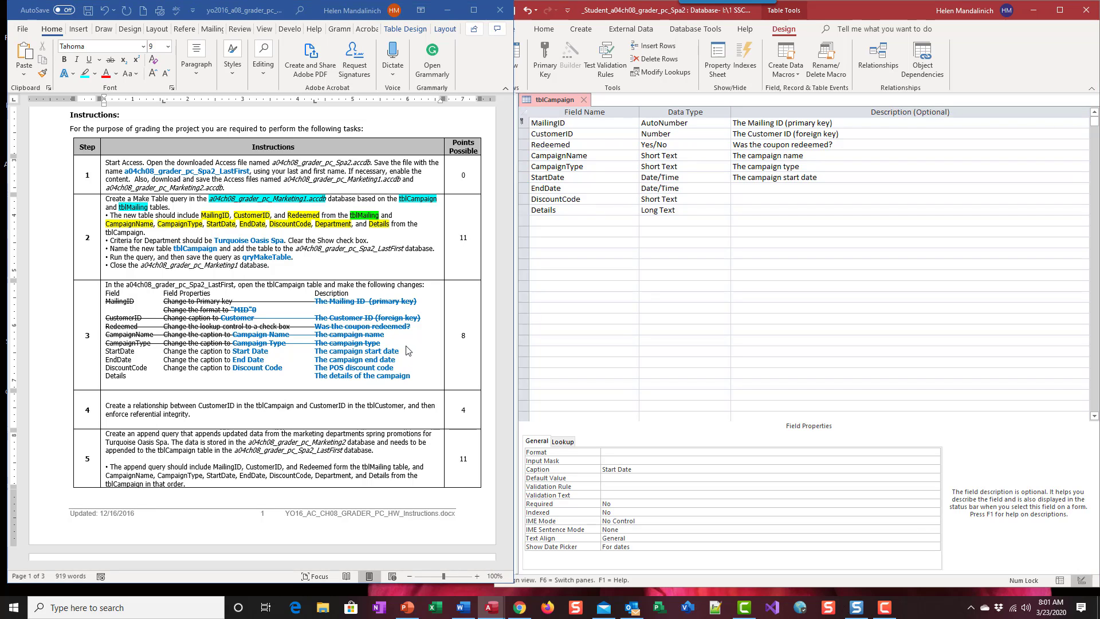
{"action": "left_click_drag", "start_coordinate": [400, 351], "coordinate": [104, 351]}
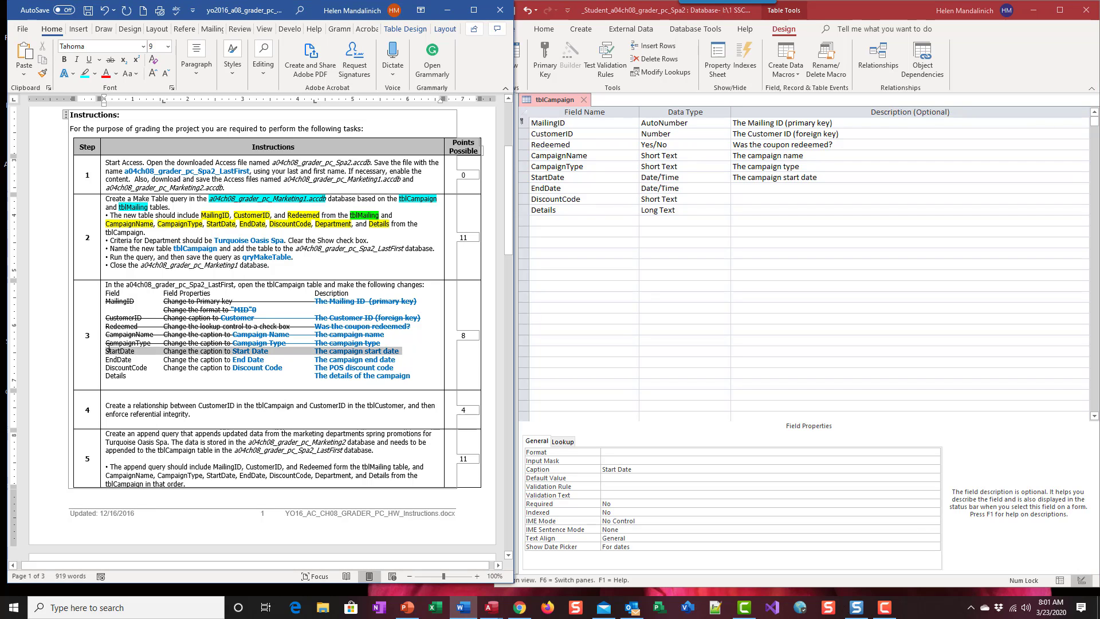
{"action": "left_click", "coordinate": [111, 60]}
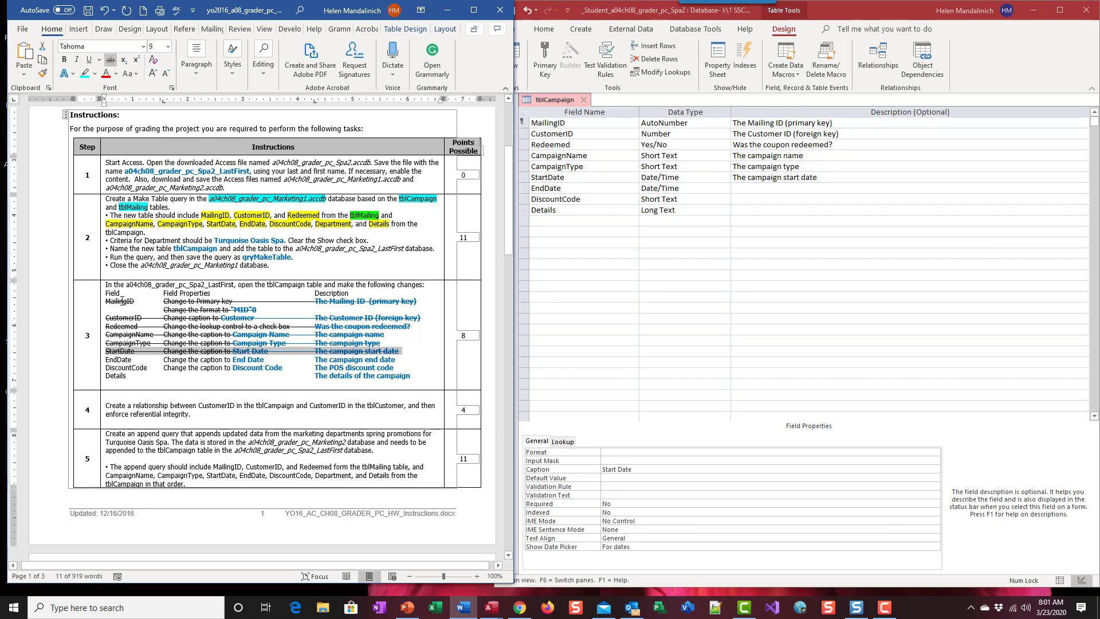
Step: Switch to Access, describe the EndDate field as "The campaign end date" and set its caption to "End Date"
{"action": "left_click", "coordinate": [742, 188]}
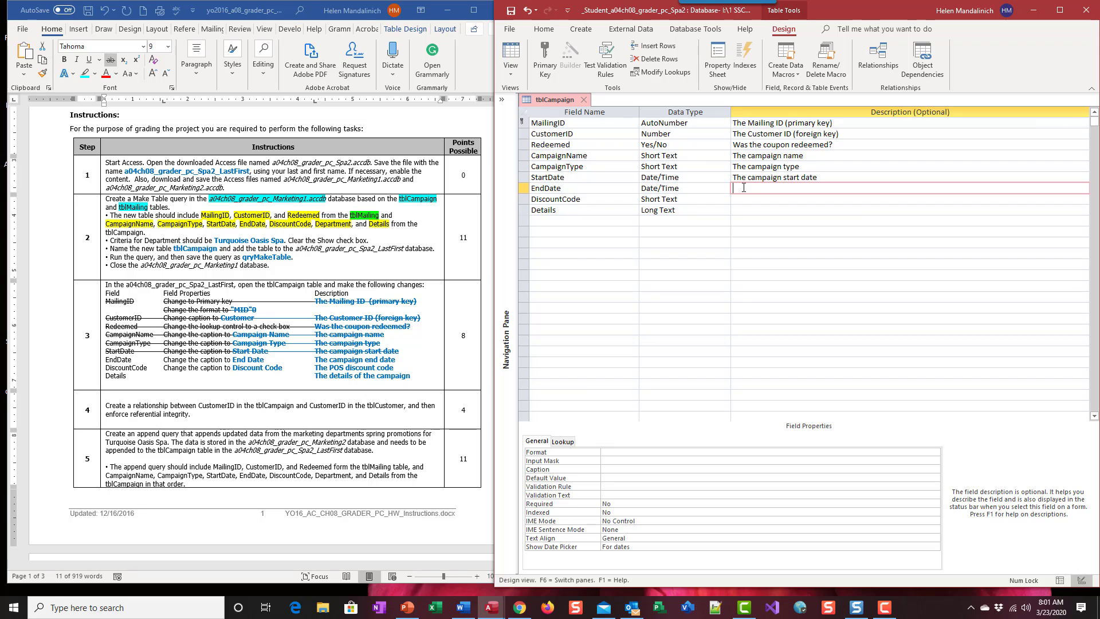
{"action": "type", "text": "The campaign end date"}
{"action": "left_click", "coordinate": [609, 471]}
{"action": "type", "text": "E"}
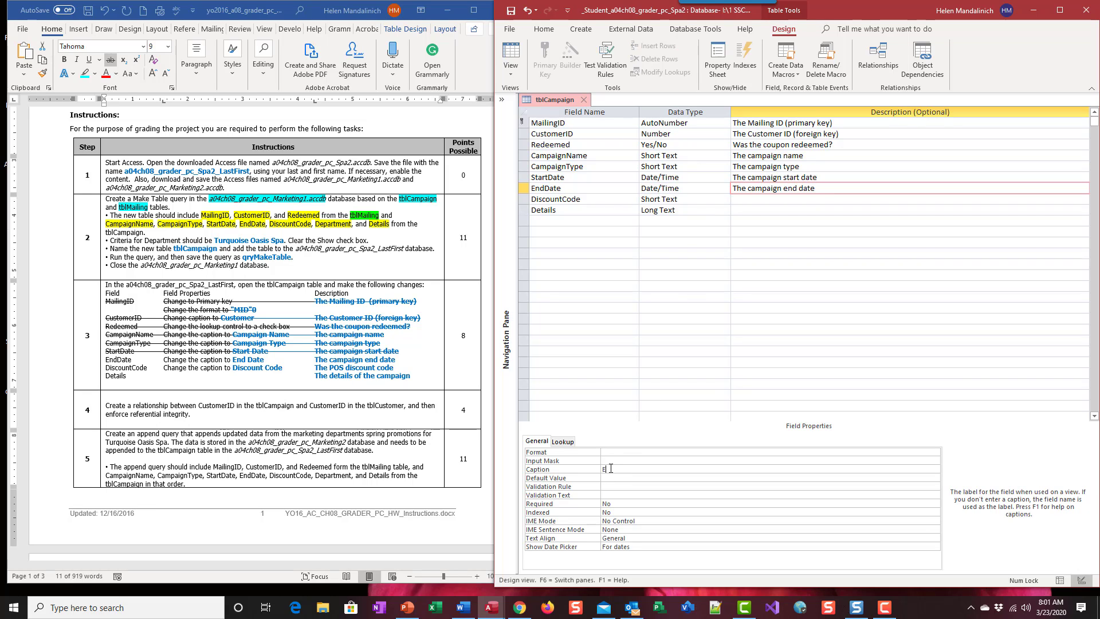
{"action": "type", "text": "nd d"}
{"action": "type", "text": "a="}
{"action": "type", "text": "ate"}
Step: Switch to the Word instructions and strike through the whole EndDate line
{"action": "left_click_drag", "start_coordinate": [409, 363], "coordinate": [104, 360]}
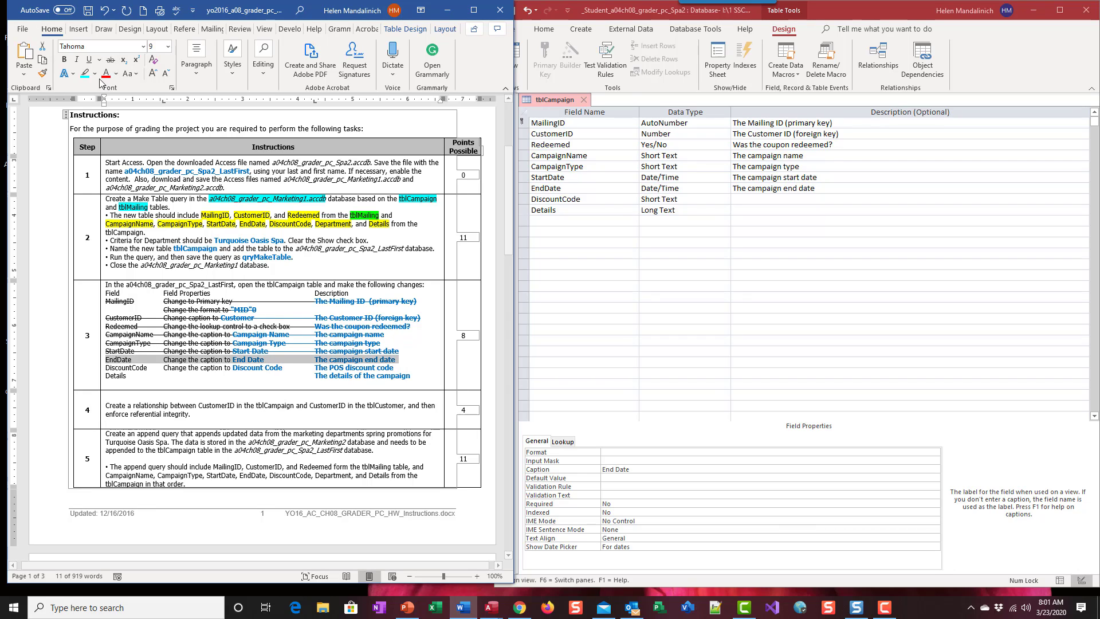
{"action": "left_click", "coordinate": [111, 60]}
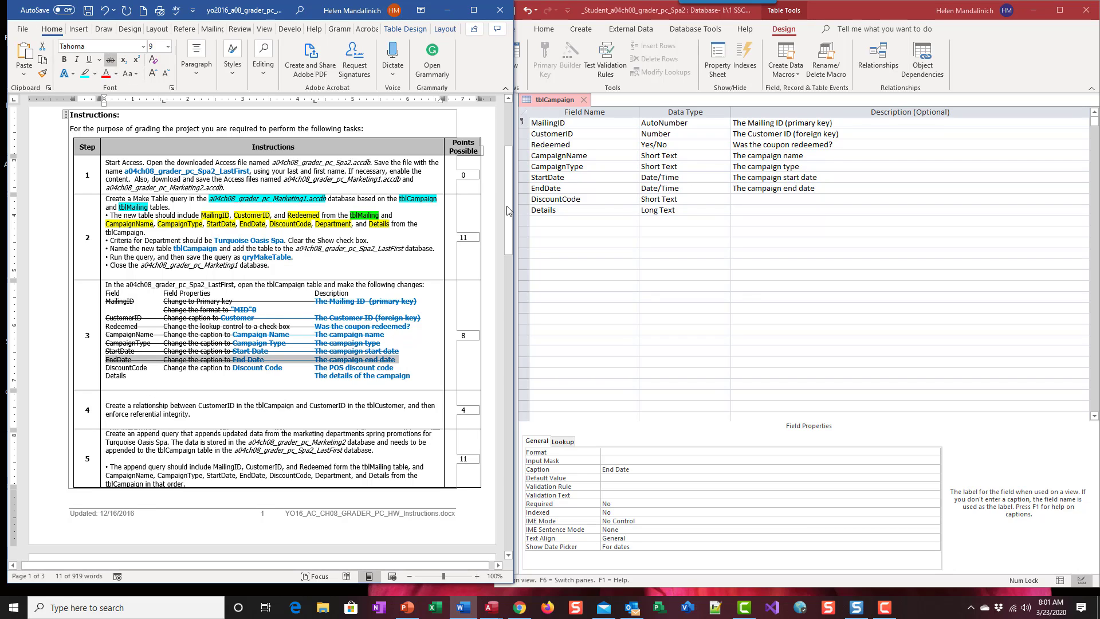
Step: Switch to Access, describe the DiscountCode field as "The POS discount code" and set its caption to "Discount Code"
{"action": "left_click", "coordinate": [586, 199]}
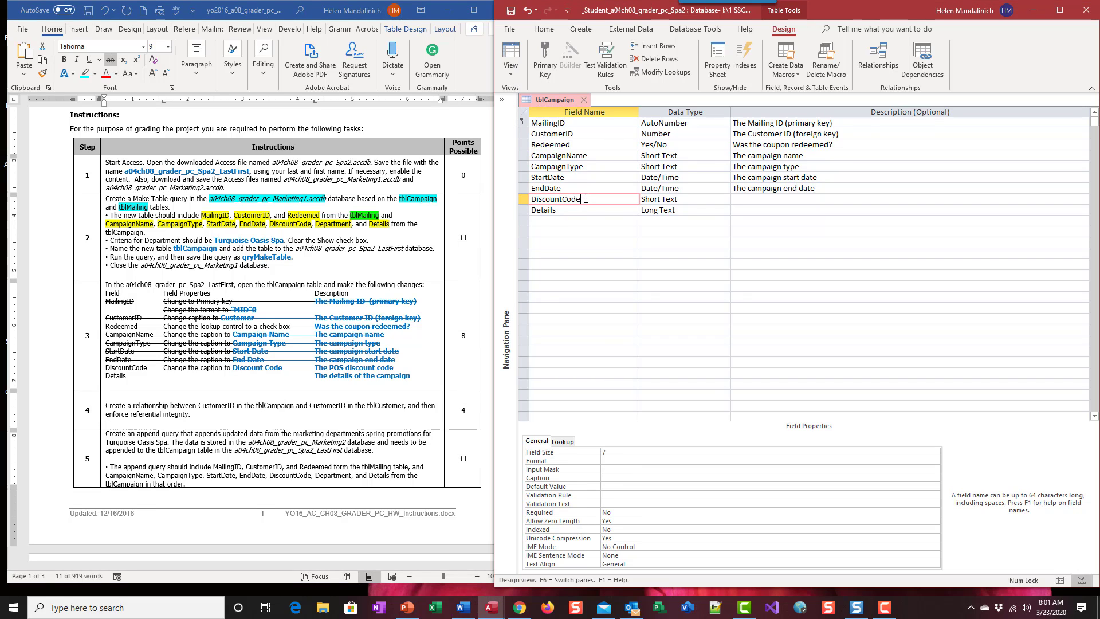
{"action": "left_click", "coordinate": [752, 197]}
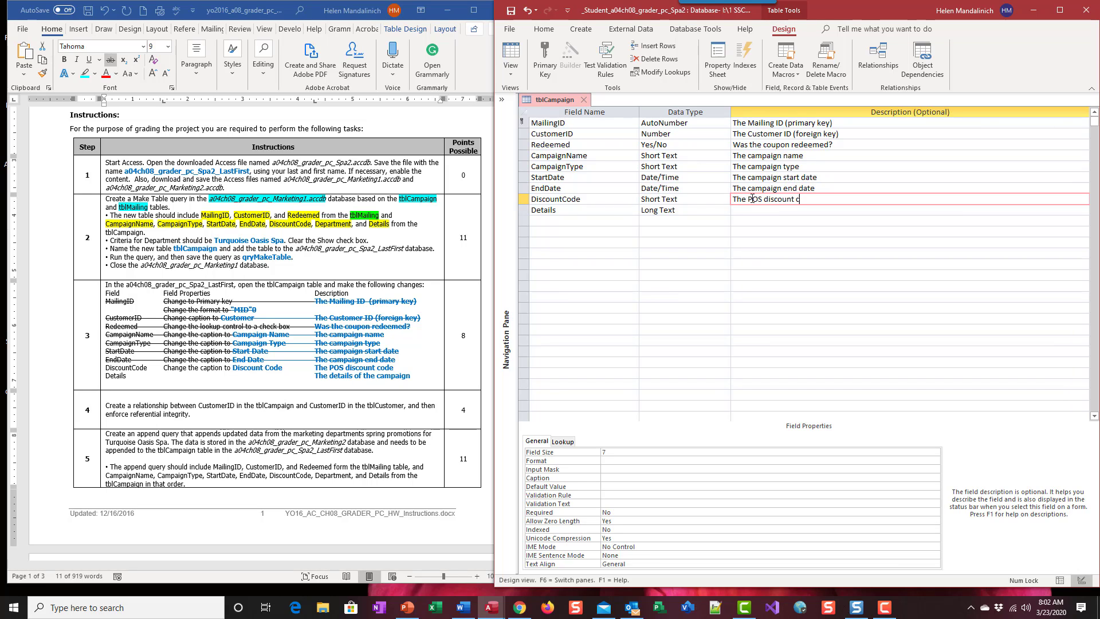
{"action": "type", "text": "ode"}
{"action": "left_click_drag", "start_coordinate": [397, 364], "coordinate": [325, 368]}
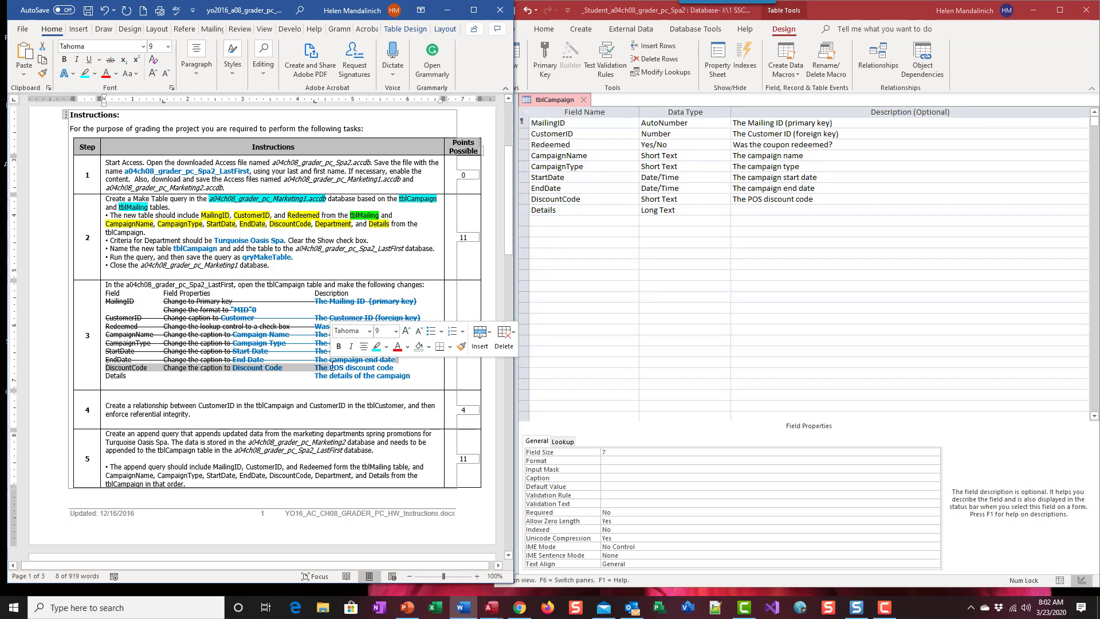
{"action": "left_click", "coordinate": [325, 367]}
{"action": "left_click", "coordinate": [612, 477]}
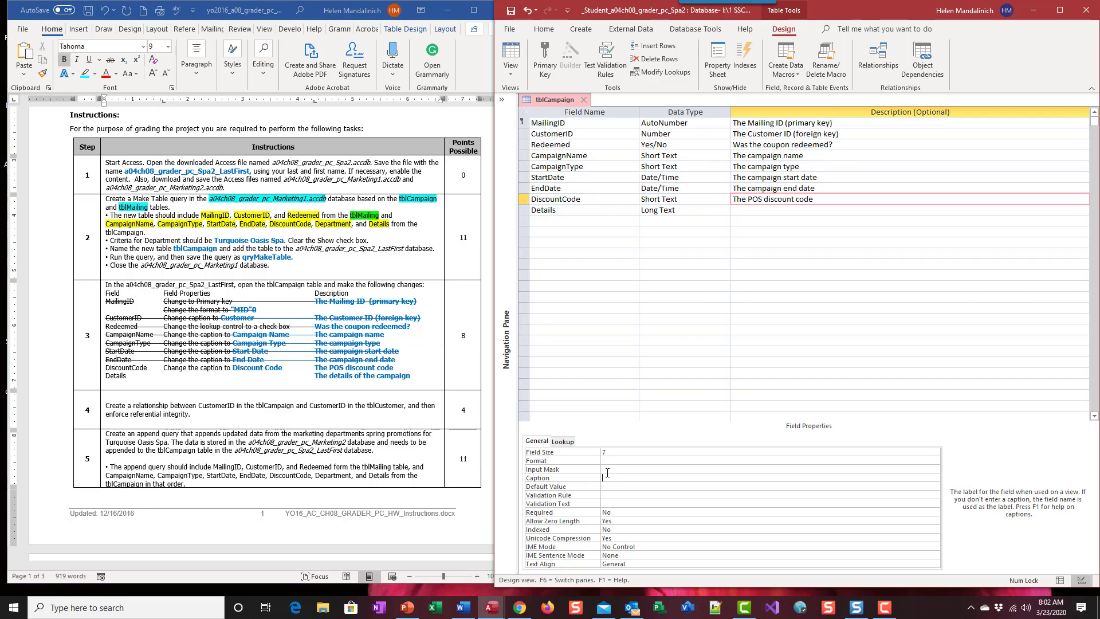
{"action": "type", "text": "Discount Code"}
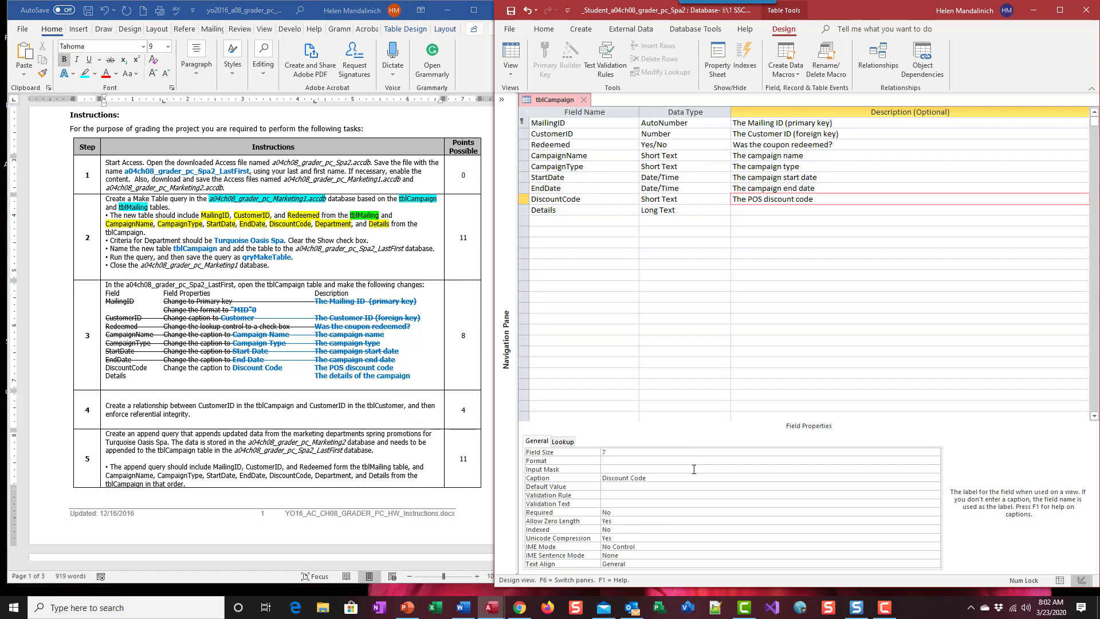
{"action": "left_click", "coordinate": [588, 210]}
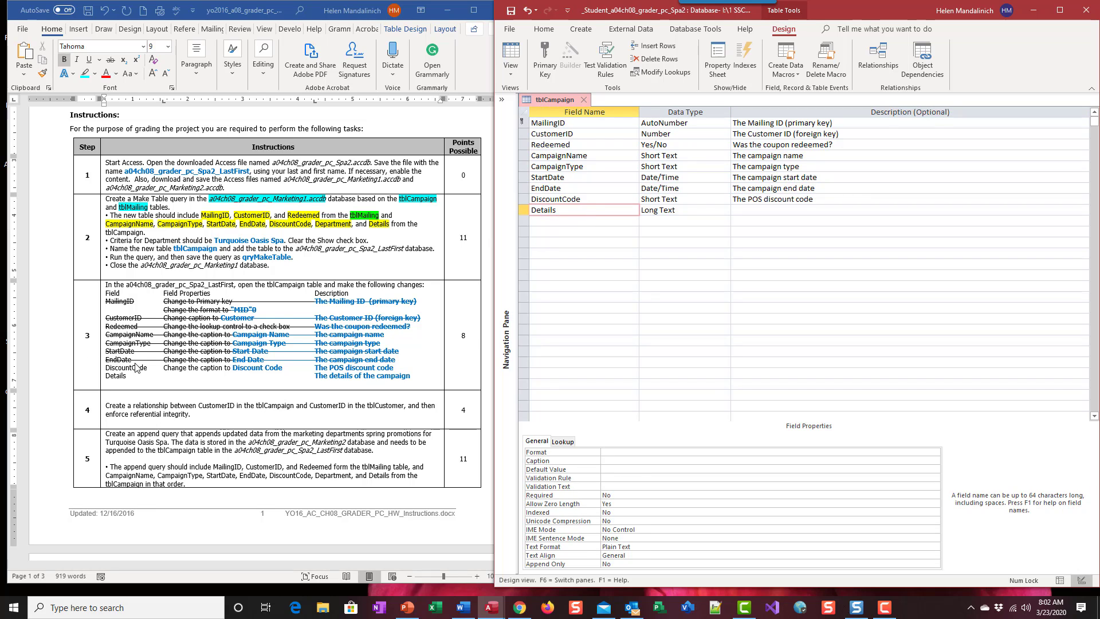
Step: Switch to the Word instructions and strike through the whole DiscountCode line
{"action": "left_click", "coordinate": [115, 367]}
{"action": "left_click_drag", "start_coordinate": [107, 367], "coordinate": [396, 369]}
{"action": "left_click", "coordinate": [111, 60]}
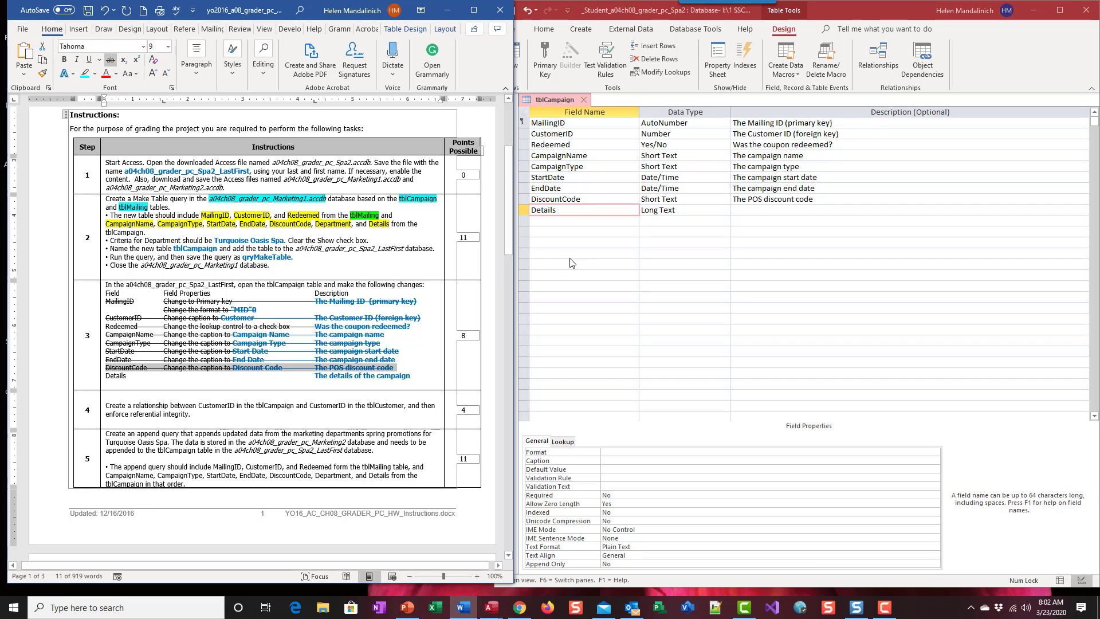
Step: Switch to Access, describe the Details field as "The details of the campaign" and save the table
{"action": "left_click", "coordinate": [761, 211]}
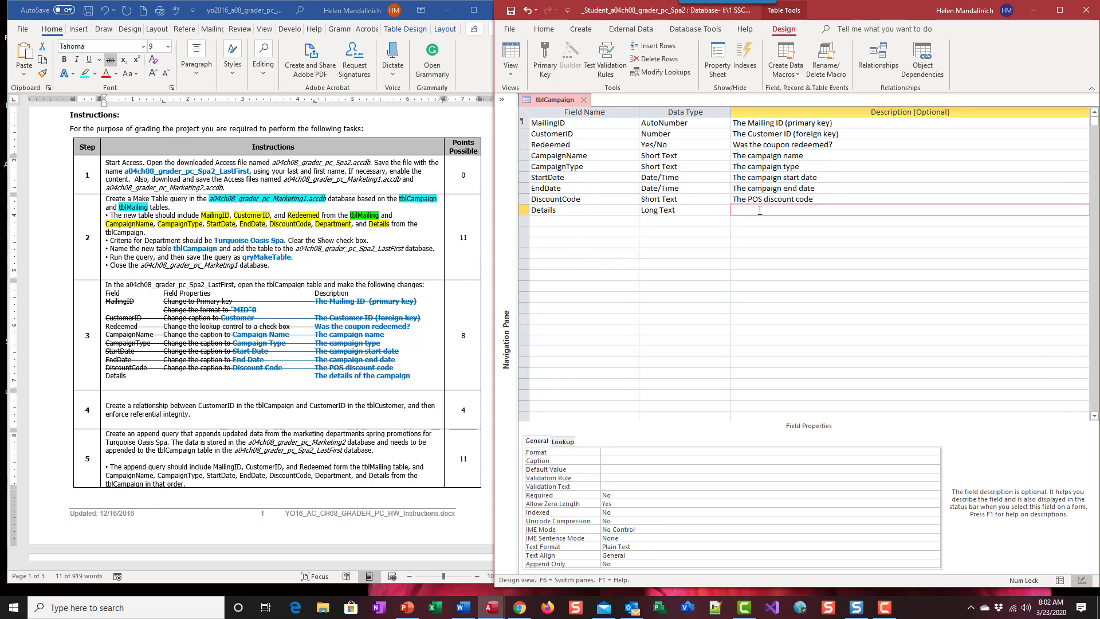
{"action": "type", "text": "The details of the campaign"}
{"action": "left_click", "coordinate": [511, 11]}
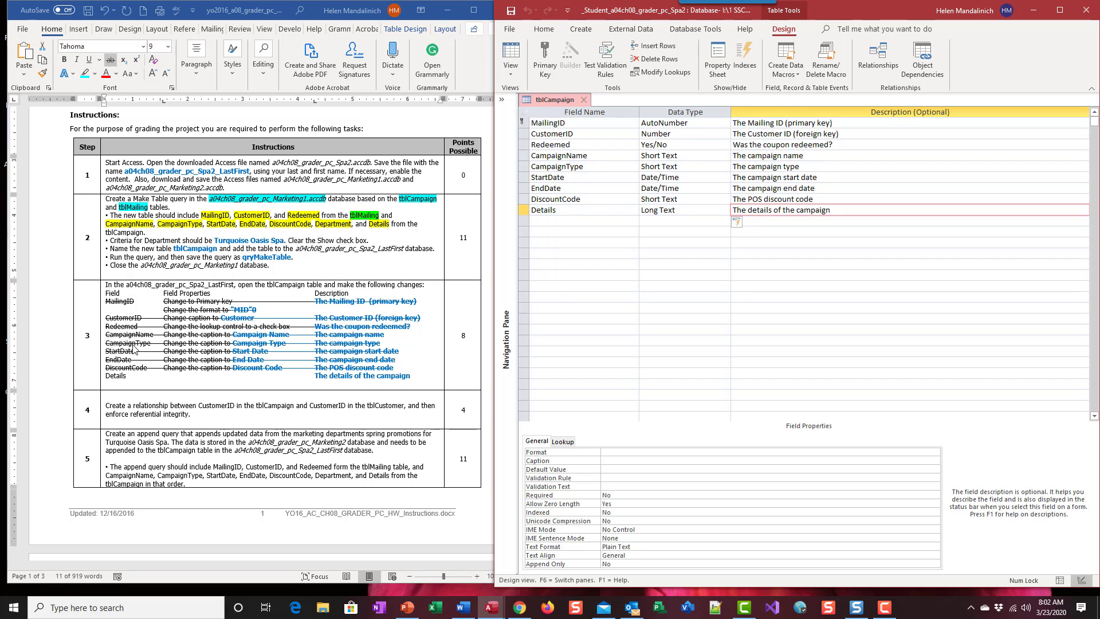
Step: Switch to the Word instructions, strike through the whole Details line and bring the step 4 instructions into view
{"action": "left_click_drag", "start_coordinate": [107, 376], "coordinate": [417, 376]}
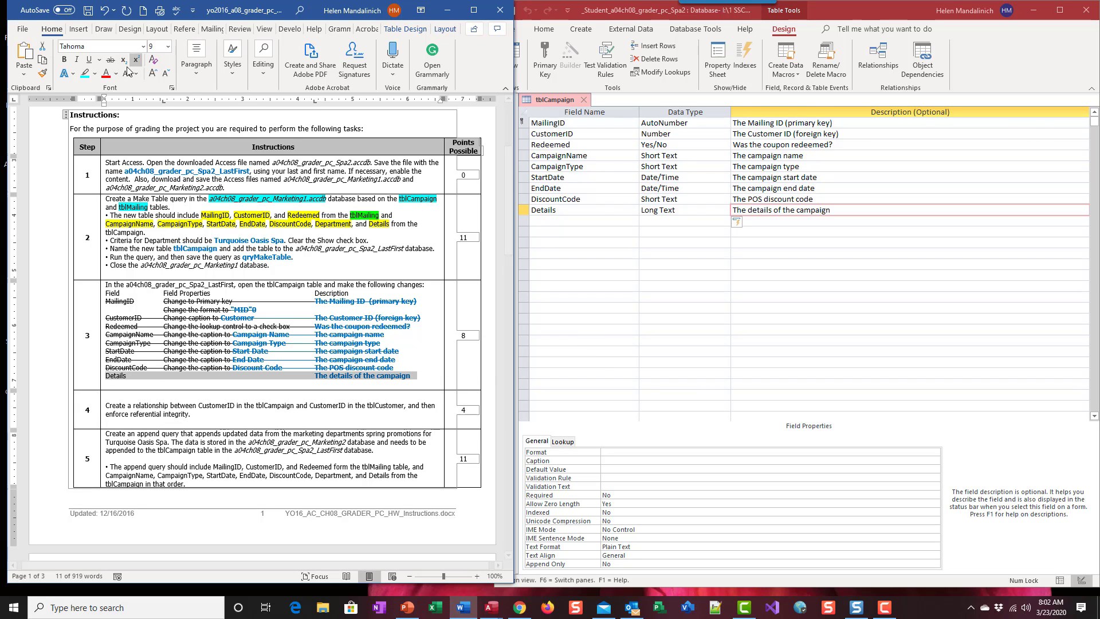
{"action": "left_click", "coordinate": [111, 59]}
{"action": "scroll", "coordinate": [167, 342], "scroll_direction": "down", "scroll_amount": 3}
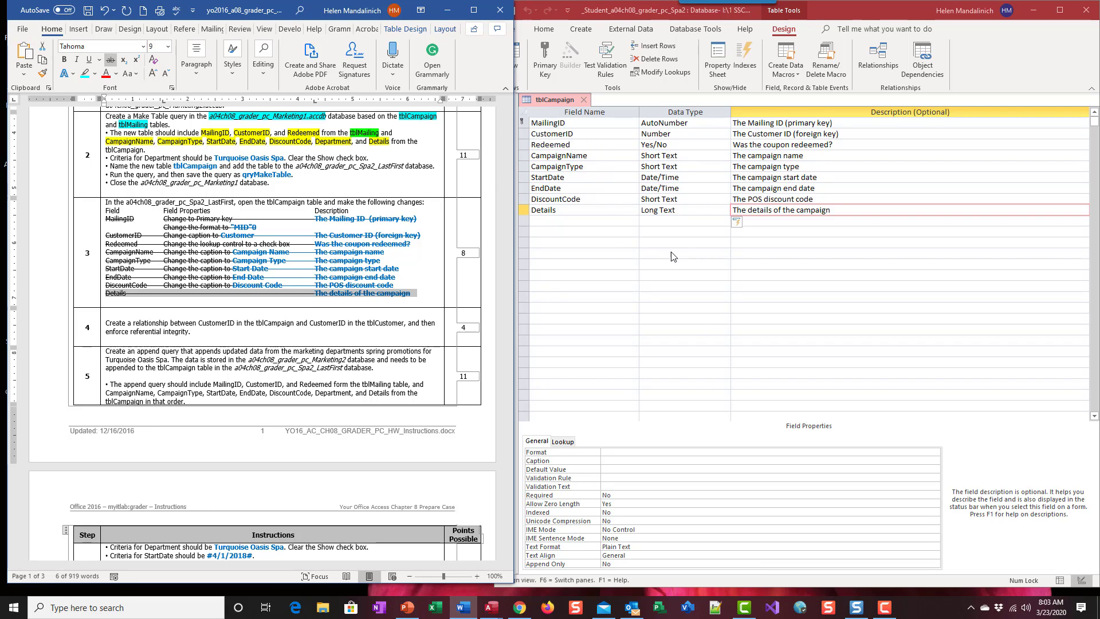
Step: Switch to Access, close the tblCampaign table and open the database relationships
{"action": "left_click", "coordinate": [590, 102]}
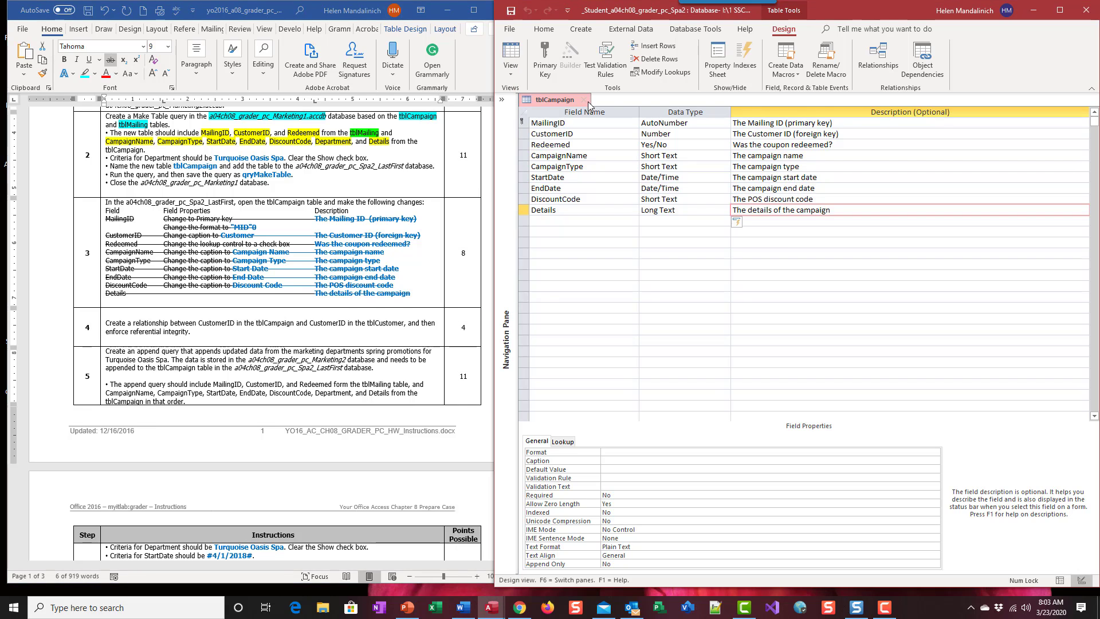
{"action": "left_click", "coordinate": [588, 102]}
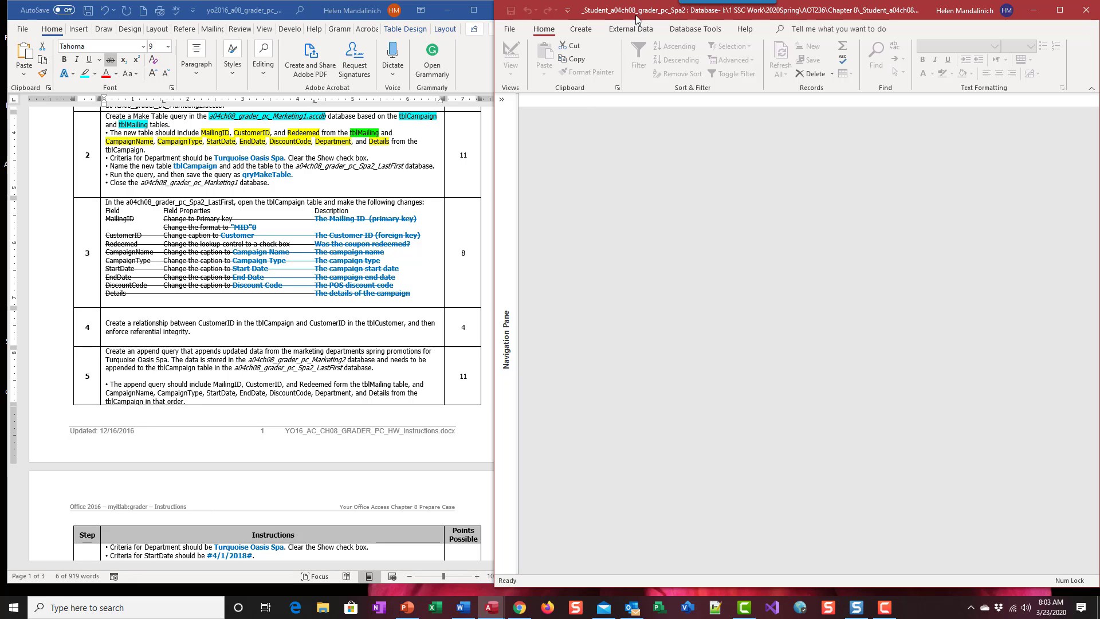
{"action": "left_click", "coordinate": [696, 30]}
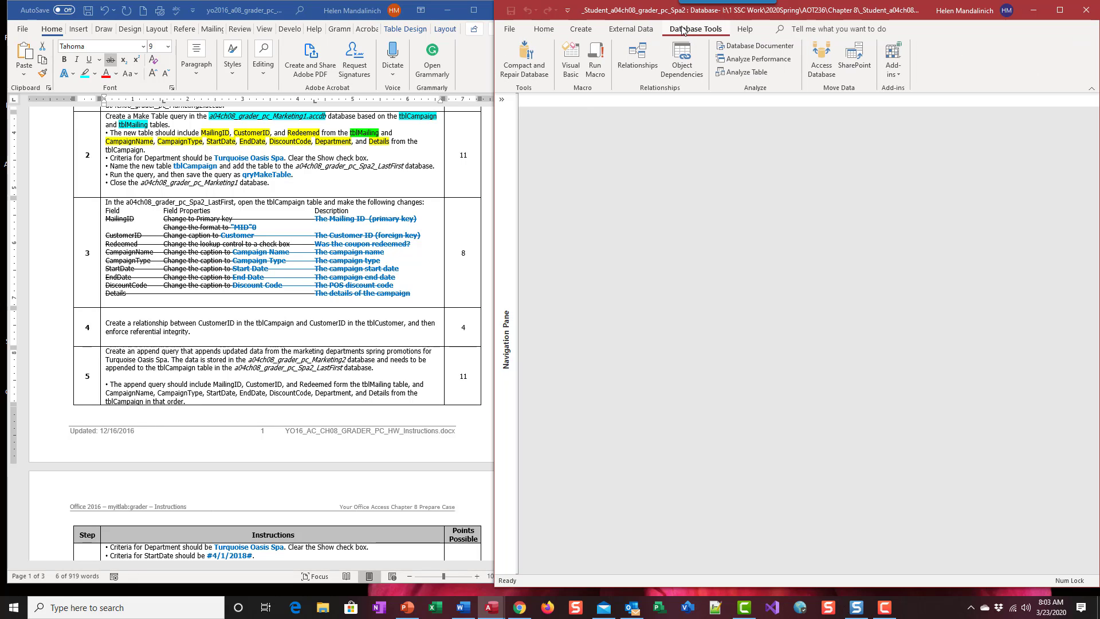
{"action": "left_click", "coordinate": [638, 53]}
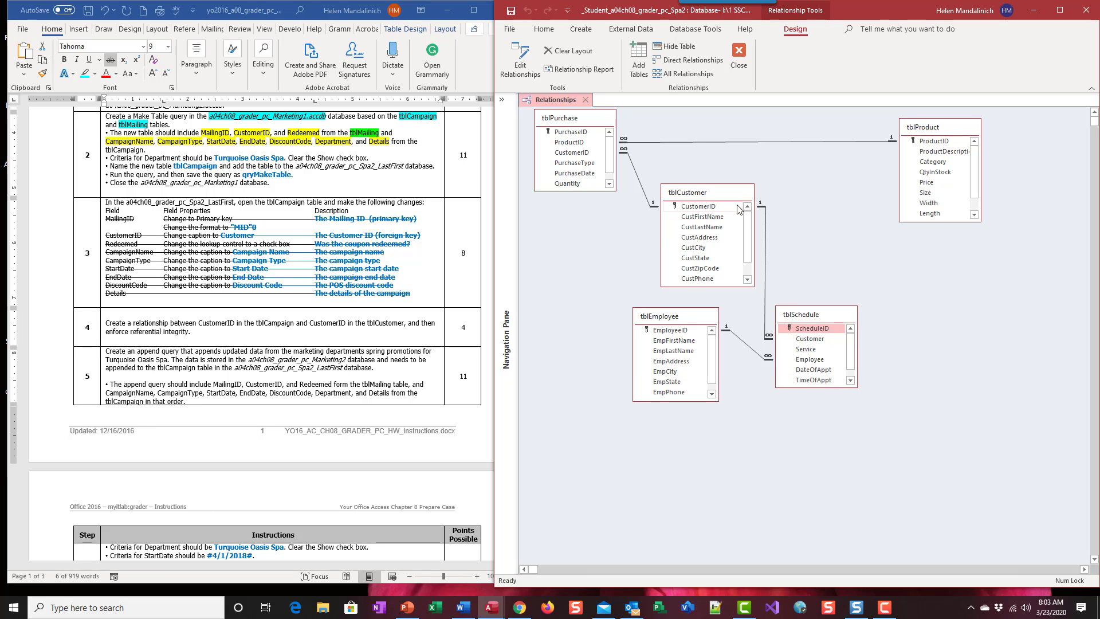
Step: Add the tblCampaign table to the relationships layout
{"action": "left_click", "coordinate": [640, 57]}
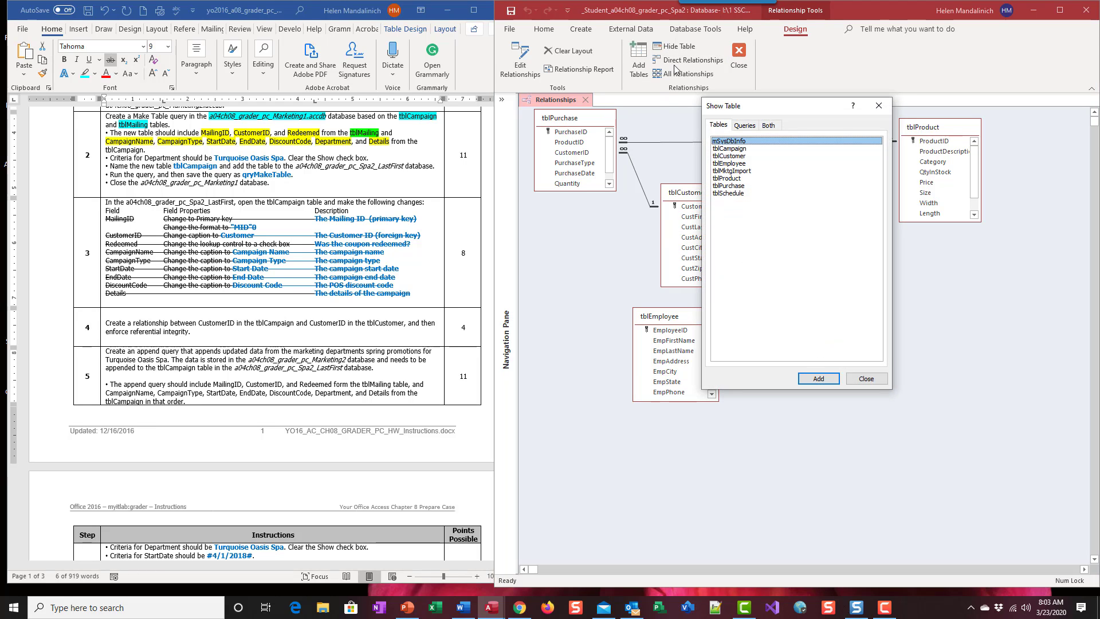
{"action": "left_click", "coordinate": [732, 149]}
{"action": "left_click", "coordinate": [819, 383]}
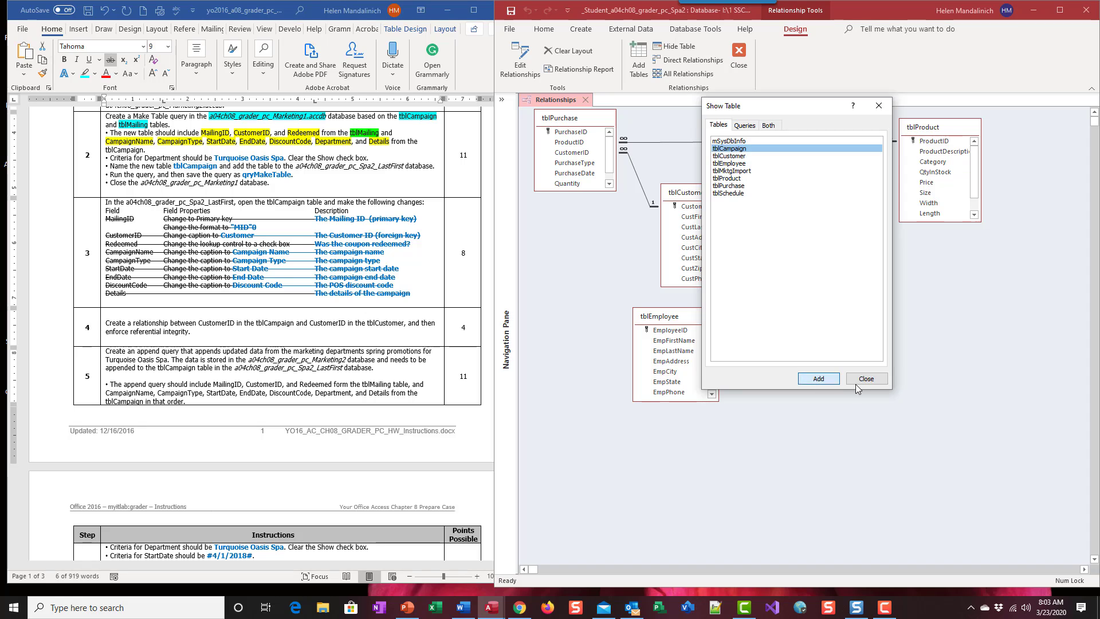
{"action": "left_click", "coordinate": [867, 378]}
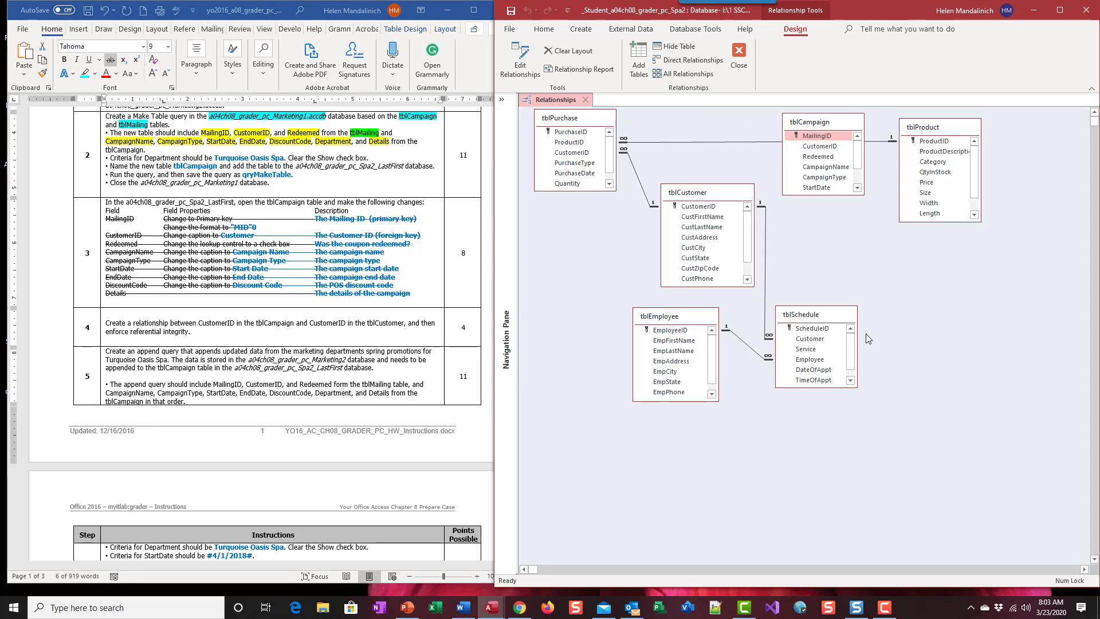
Step: Place tblCampaign in the gap between tblCustomer and tblProduct and lengthen its box to show its fields down to Details
{"action": "left_click_drag", "start_coordinate": [817, 114], "coordinate": [903, 194]}
{"action": "left_click_drag", "start_coordinate": [833, 174], "coordinate": [846, 279]}
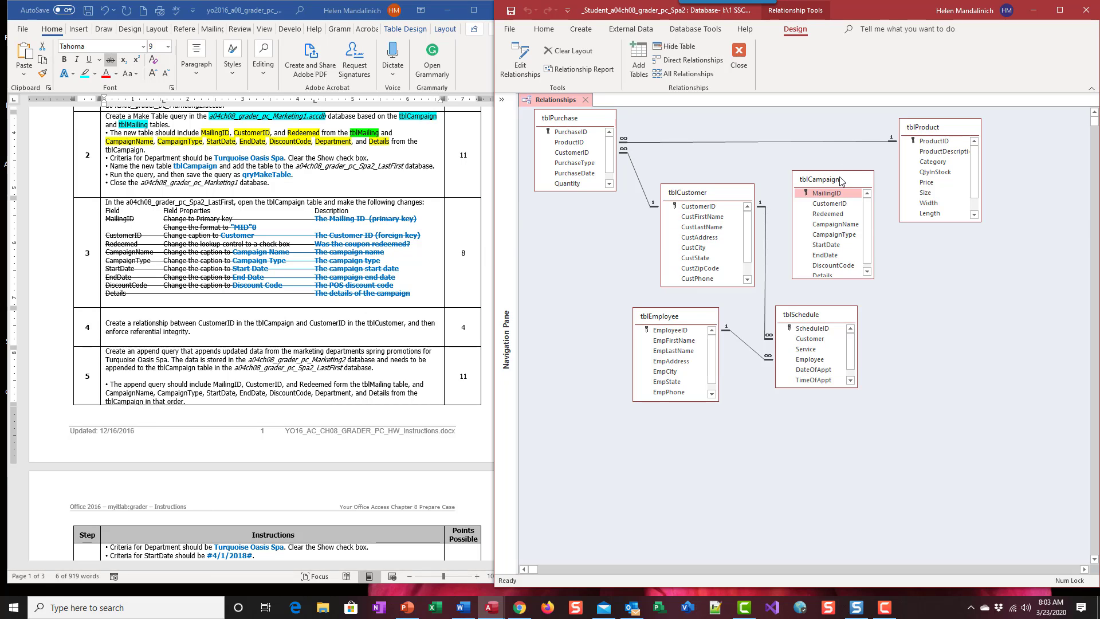
{"action": "left_click_drag", "start_coordinate": [841, 180], "coordinate": [842, 190]}
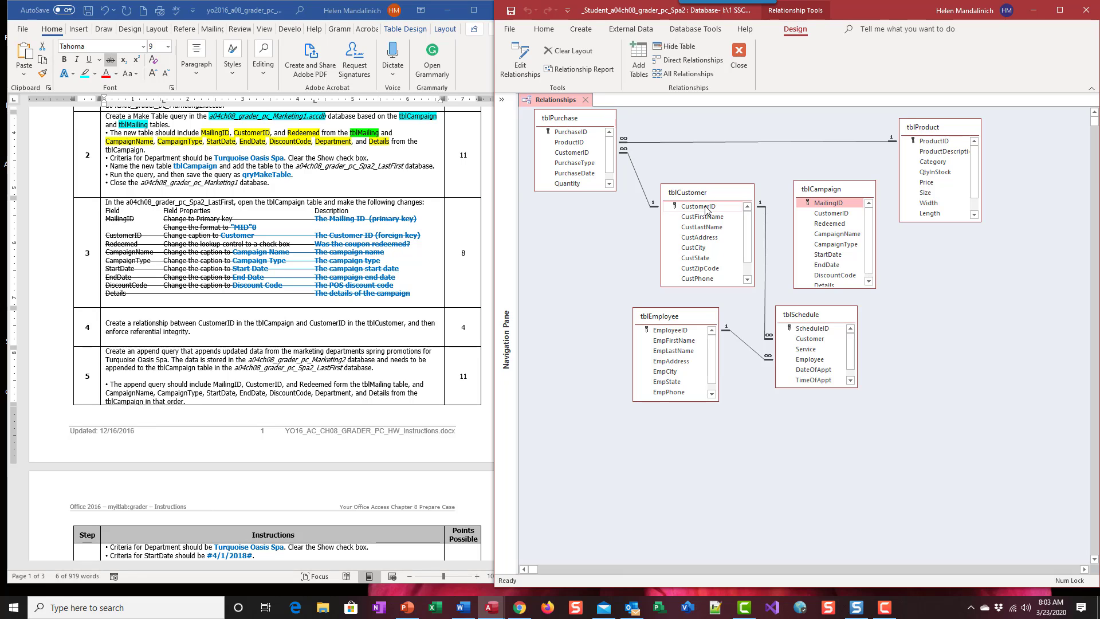
Step: Relate CustomerID in tblCustomer to CustomerID in tblCampaign with referential integrity enforced, and close the relationships layout
{"action": "left_click_drag", "start_coordinate": [706, 208], "coordinate": [828, 214]}
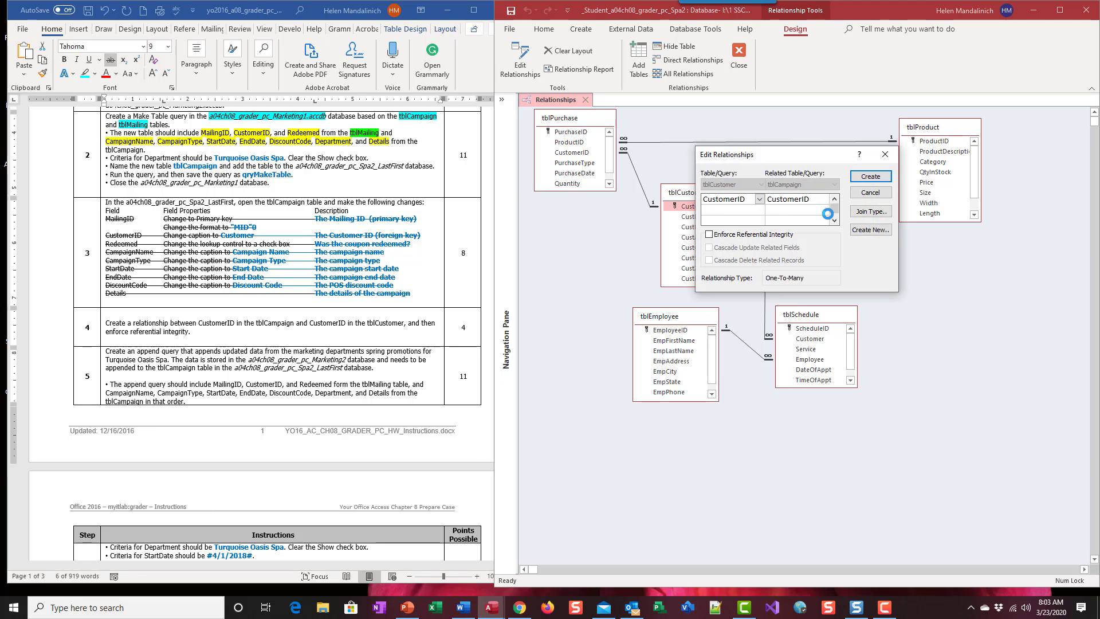
{"action": "left_click", "coordinate": [709, 235]}
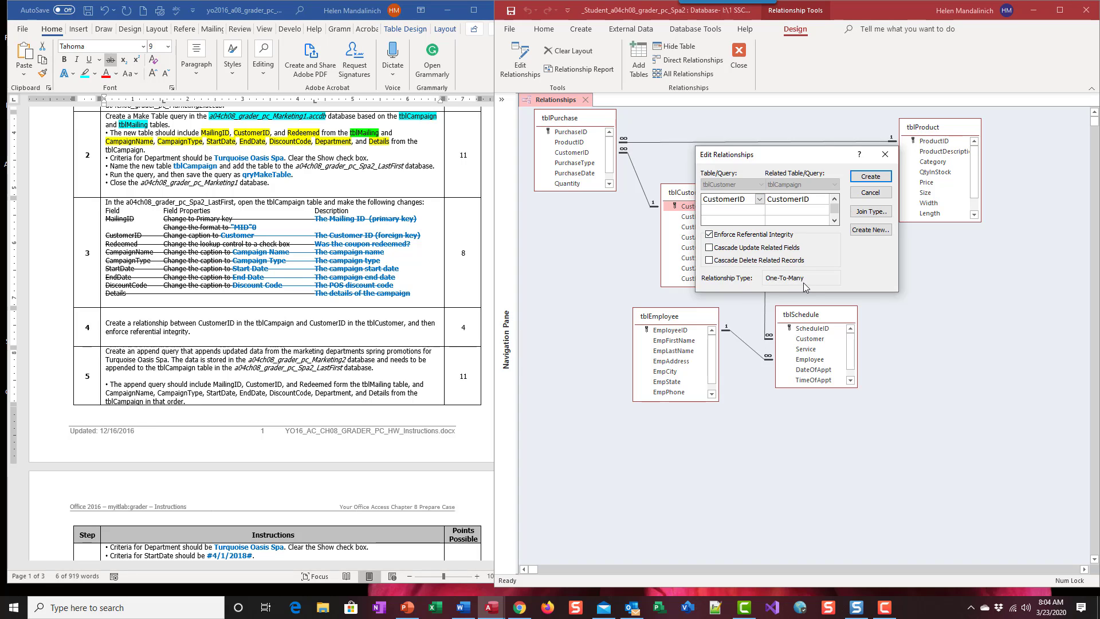
{"action": "left_click", "coordinate": [868, 177]}
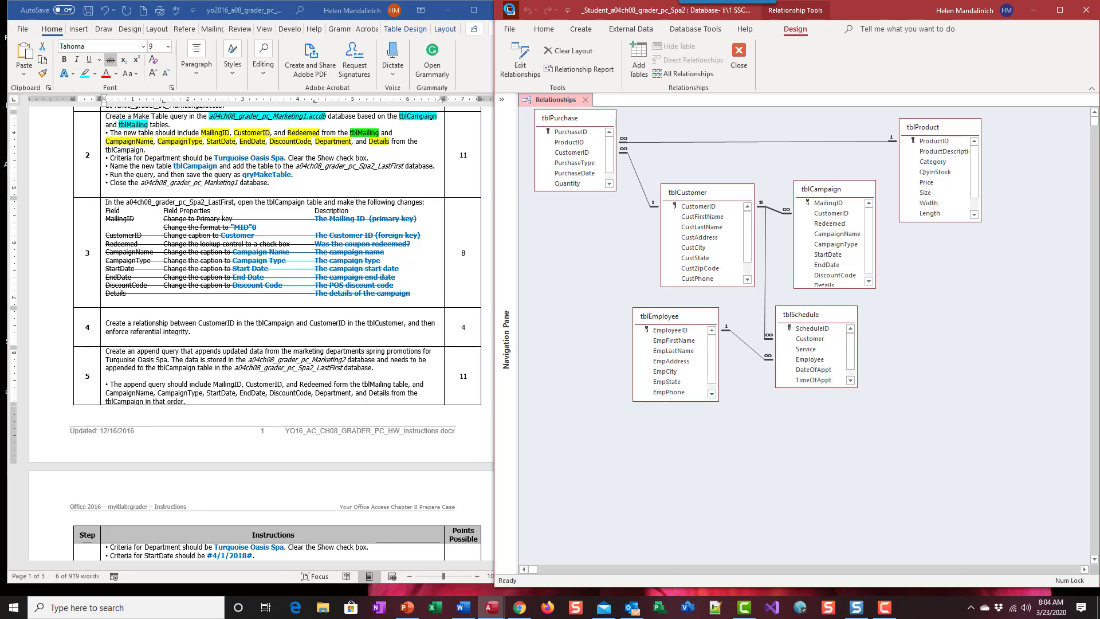
{"action": "left_click", "coordinate": [739, 52]}
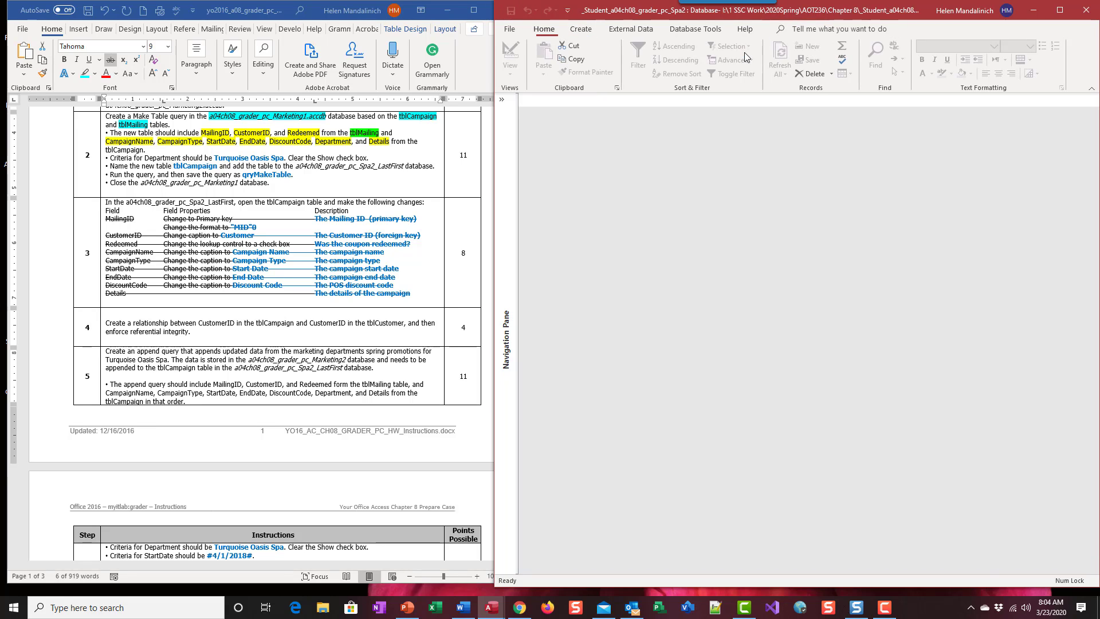
Step: Switch to the Word instructions, strike through the whole step 4 text and place the cursor in the step 5 append query instructions
{"action": "left_click", "coordinate": [206, 337]}
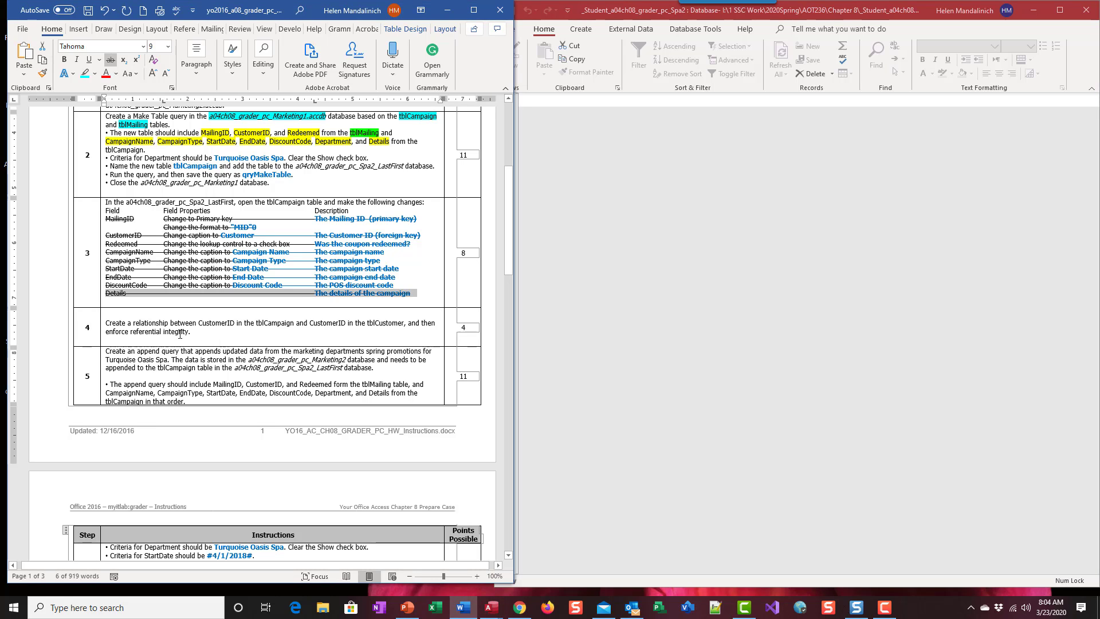
{"action": "left_click_drag", "start_coordinate": [190, 332], "coordinate": [107, 324]}
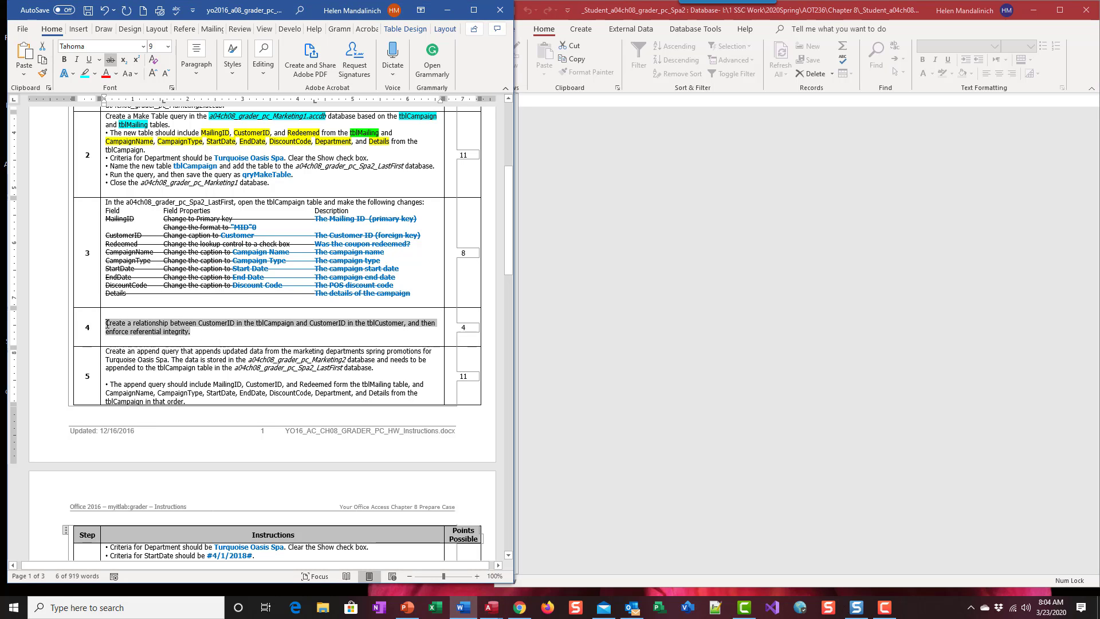
{"action": "left_click", "coordinate": [111, 59]}
{"action": "scroll", "coordinate": [273, 345], "scroll_direction": "down", "scroll_amount": 2}
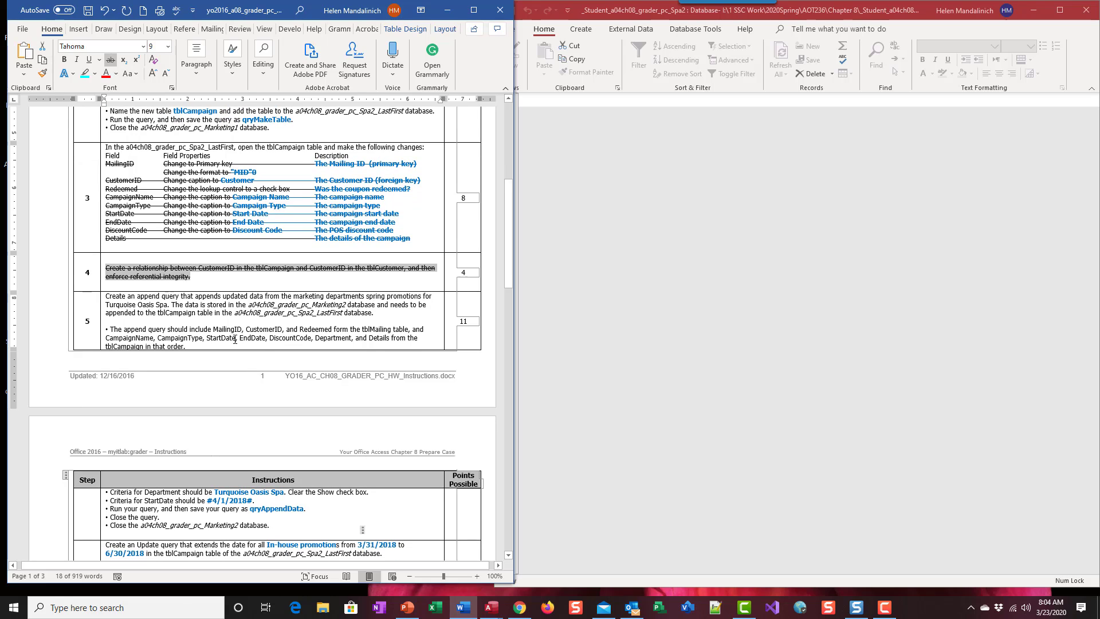
{"action": "left_click", "coordinate": [137, 297]}
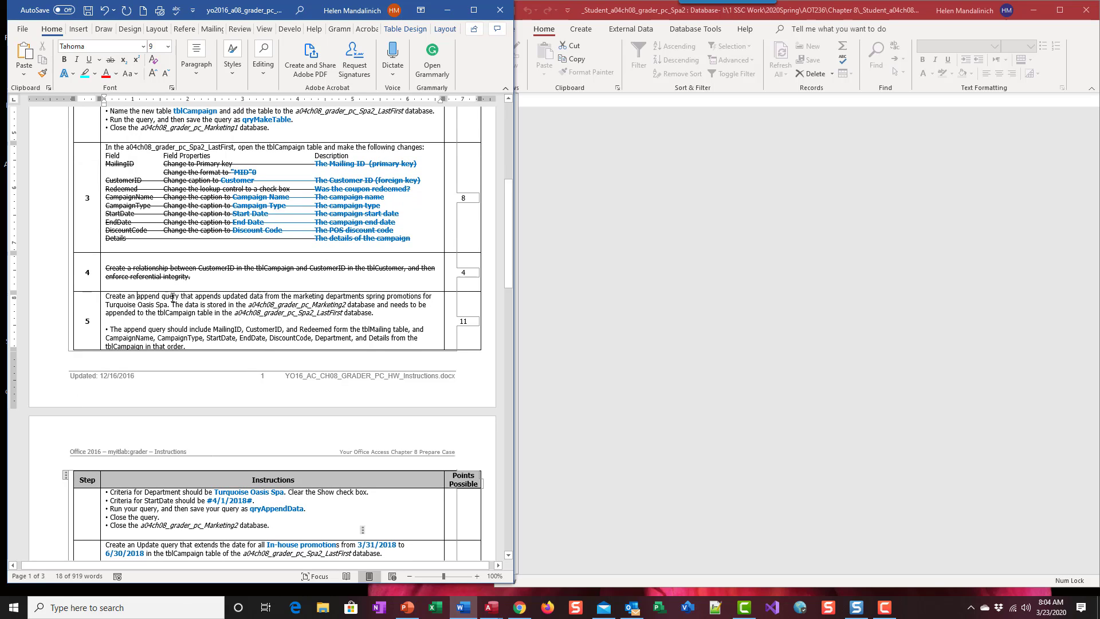